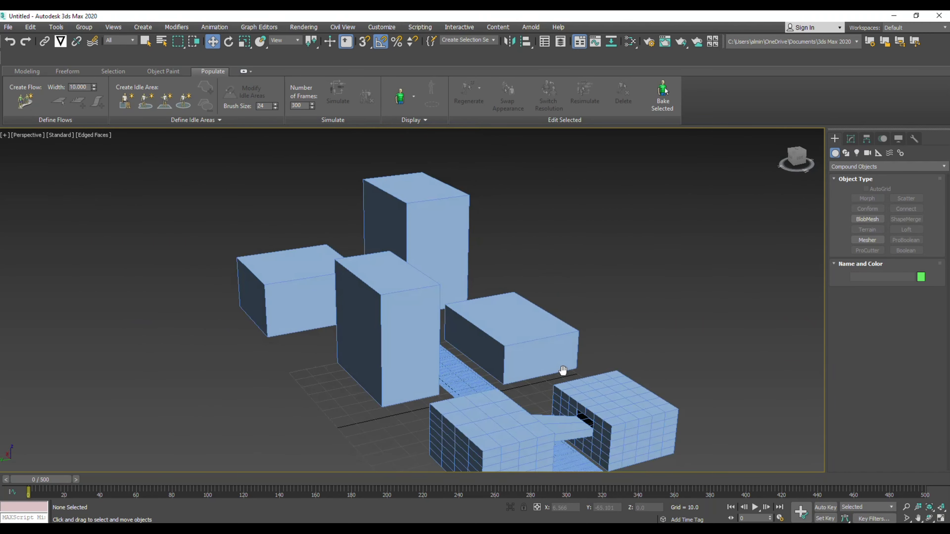
Divide the low box beside the ground path into 6 length, 6 width and 5 height segments
scroll(484, 333, "up", 4)
left_click(520, 356)
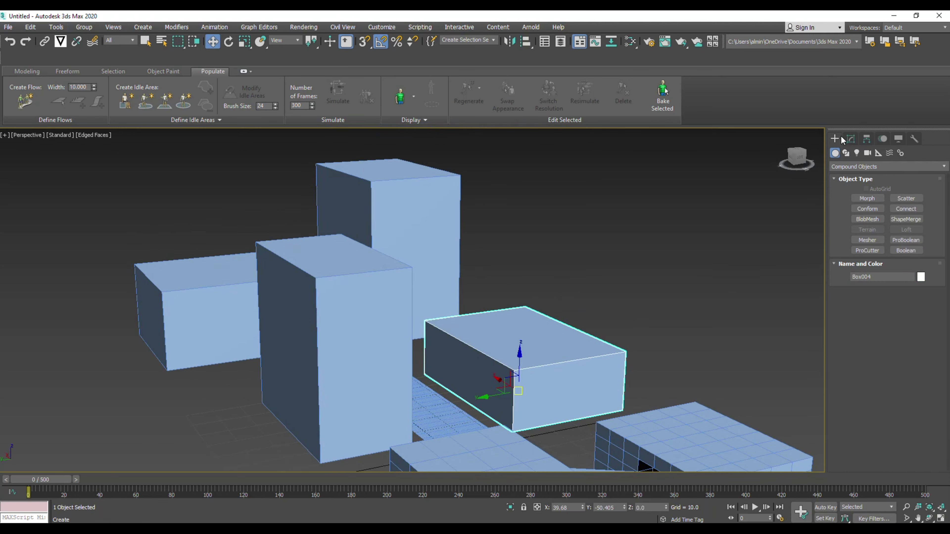
left_click(851, 140)
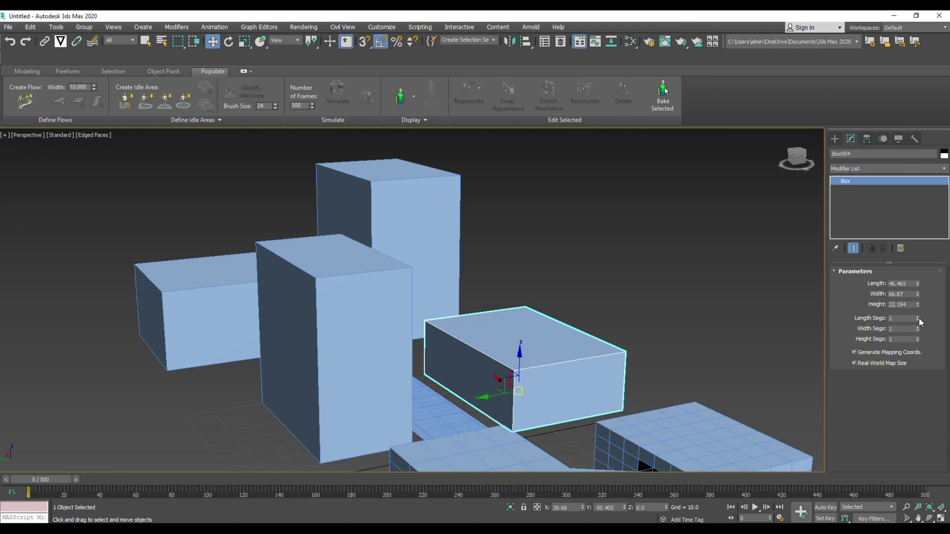
left_click_drag(918, 318, 919, 325)
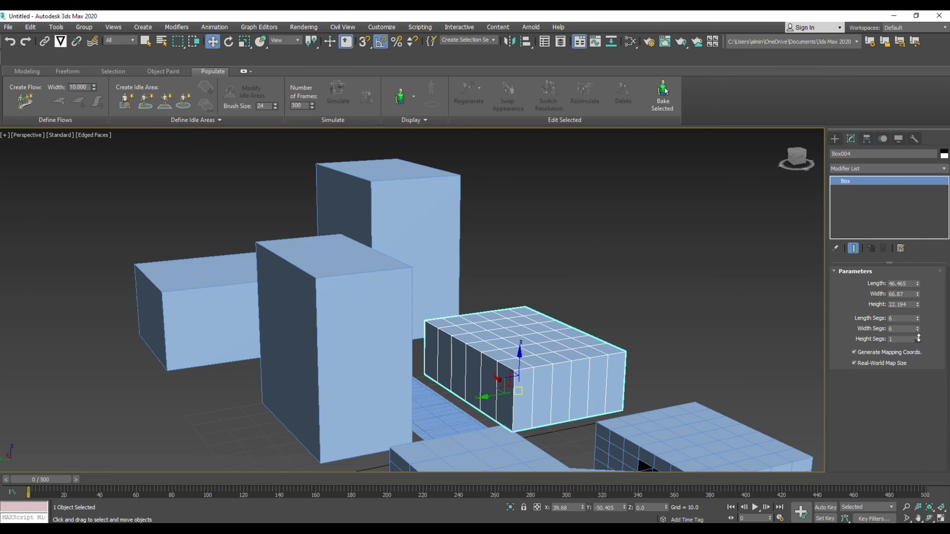
left_click_drag(918, 338, 918, 335)
scroll(589, 267, "down", 3)
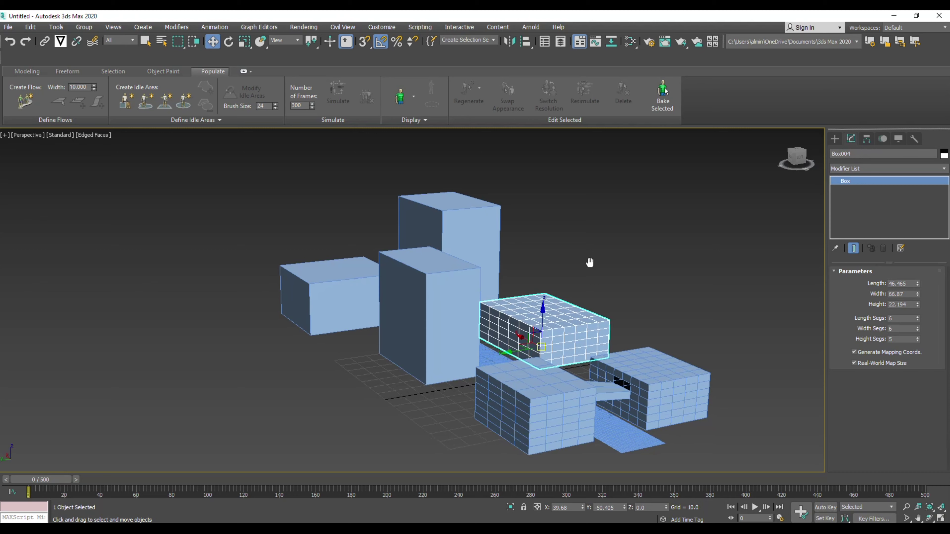
Divide the tall box across the path from it into 6 length, 5 width and 8 height segments
middle_click_drag(590, 263, 512, 267, "alt")
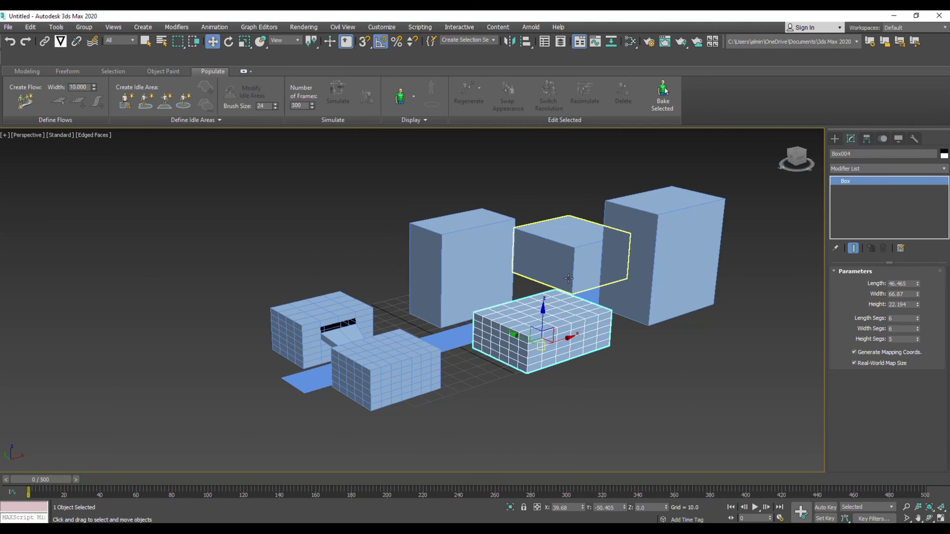
left_click(605, 378)
left_click(491, 269)
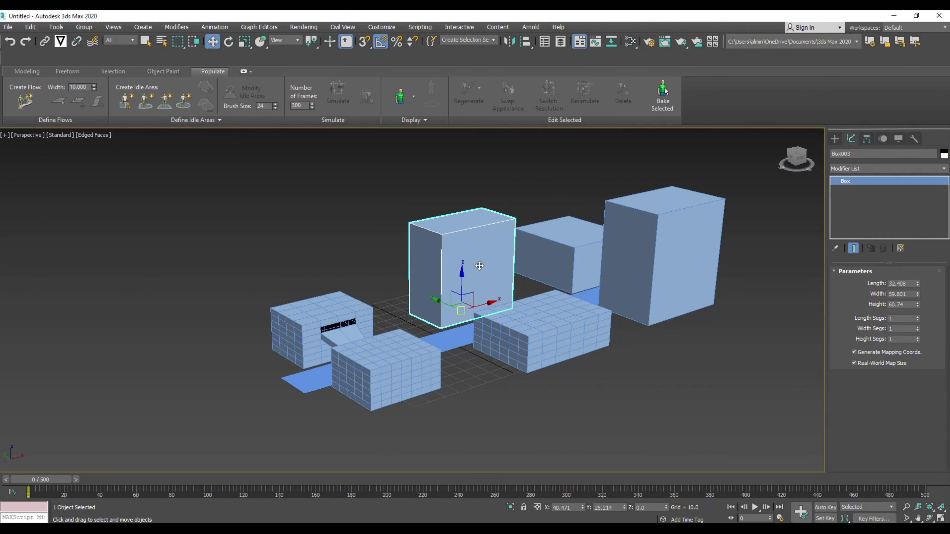
left_click(917, 317)
left_click_drag(919, 330, 918, 335)
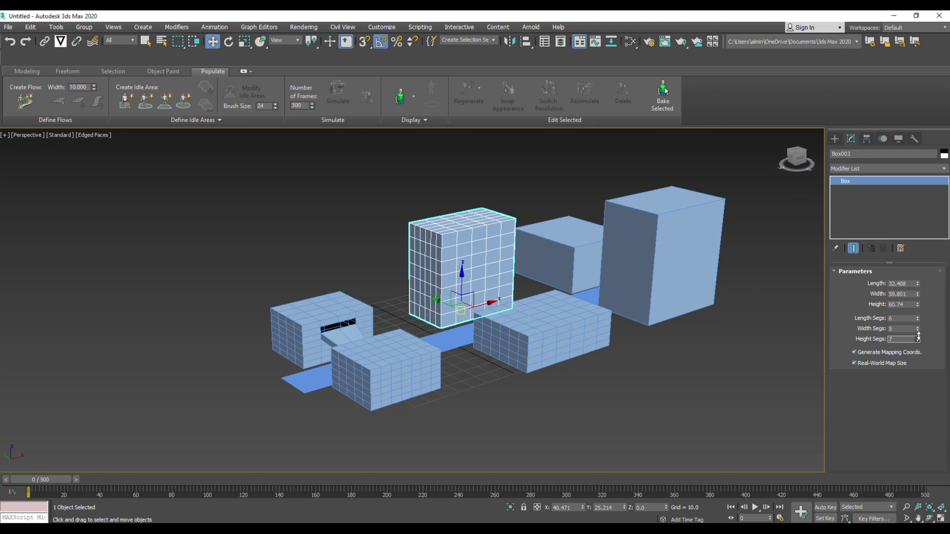
left_click(736, 409)
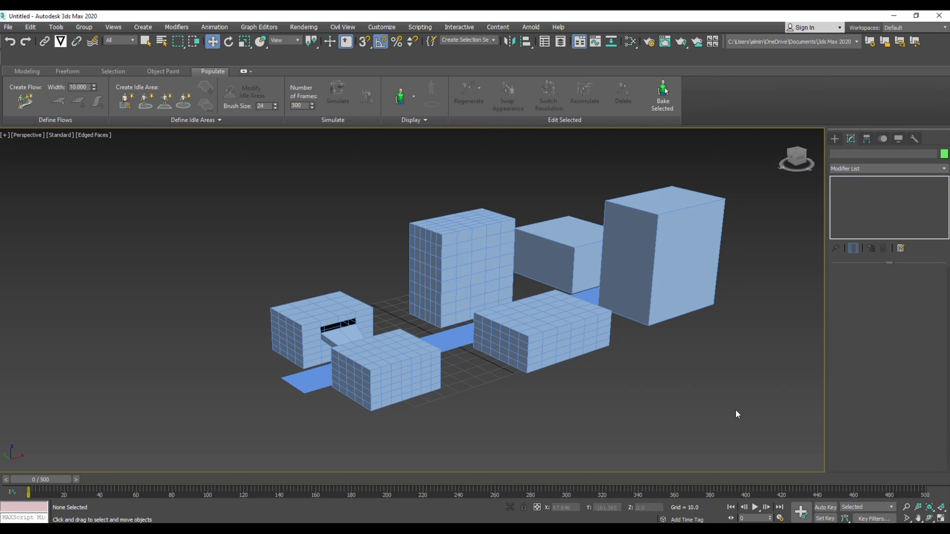
Readjust the number of height segments on the tall segmented box
middle_click_drag(736, 409, 617, 319, "alt")
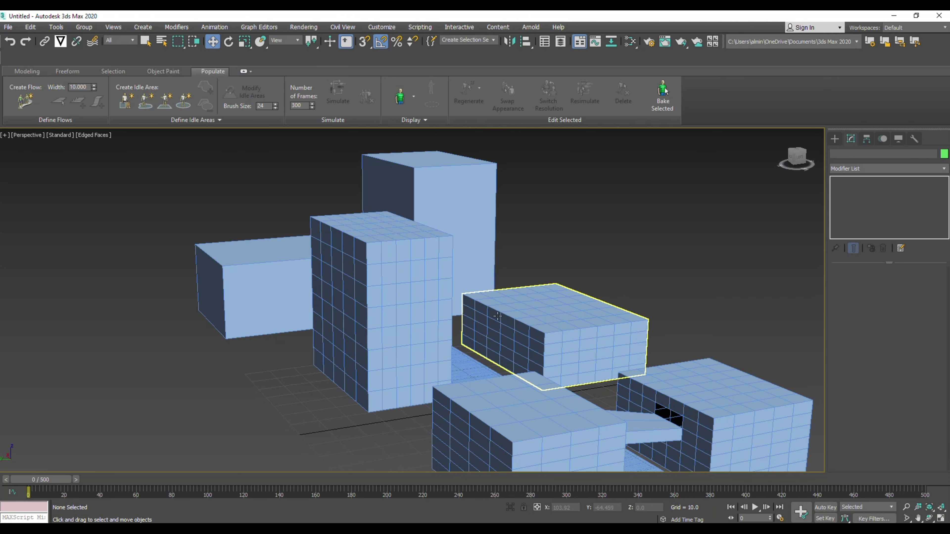
scroll(517, 323, "down", 3)
middle_click_drag(517, 323, 443, 323, "alt")
middle_click_drag(644, 362, 502, 343)
scroll(521, 354, "down", 3)
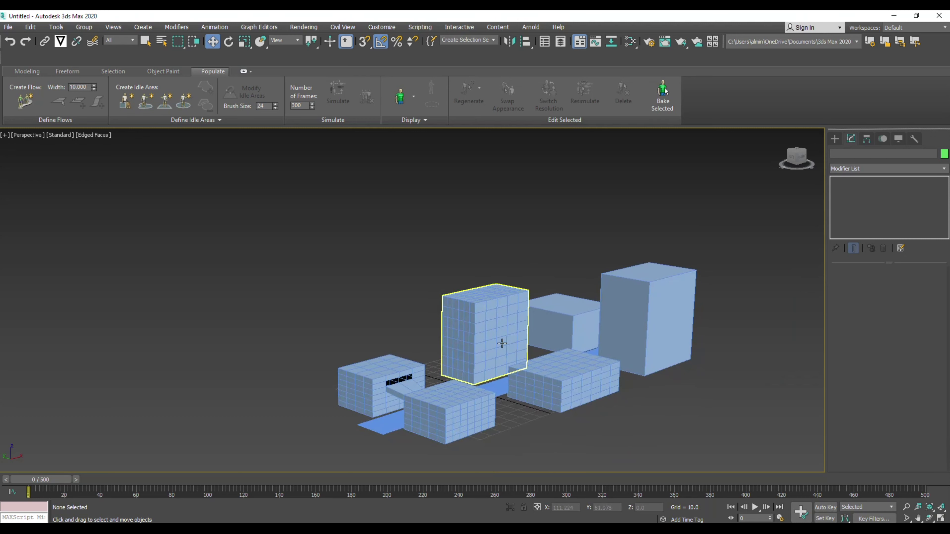
left_click(502, 343)
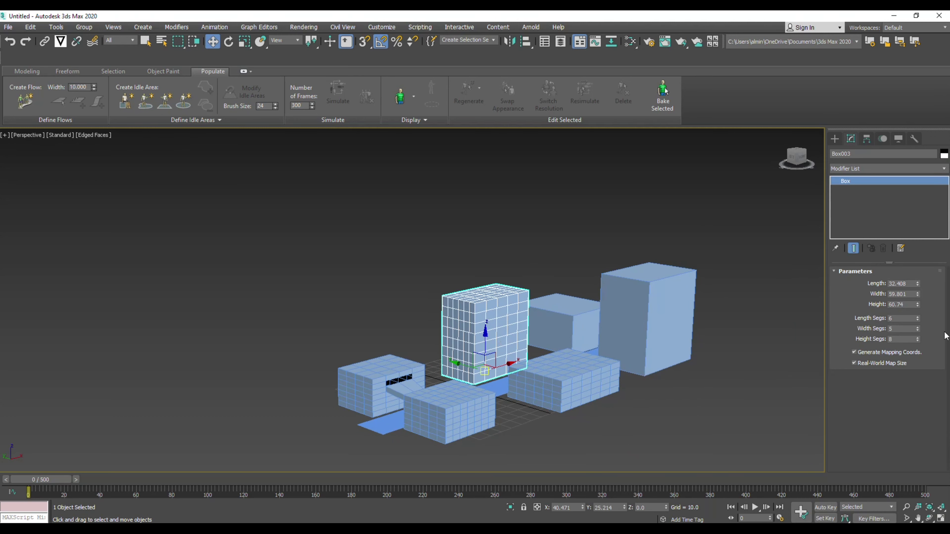
left_click(916, 340)
left_click_drag(917, 340, 917, 339)
Apply an Edit Poly modifier to the low segmented box beside the path
left_click(555, 389)
left_click(868, 169)
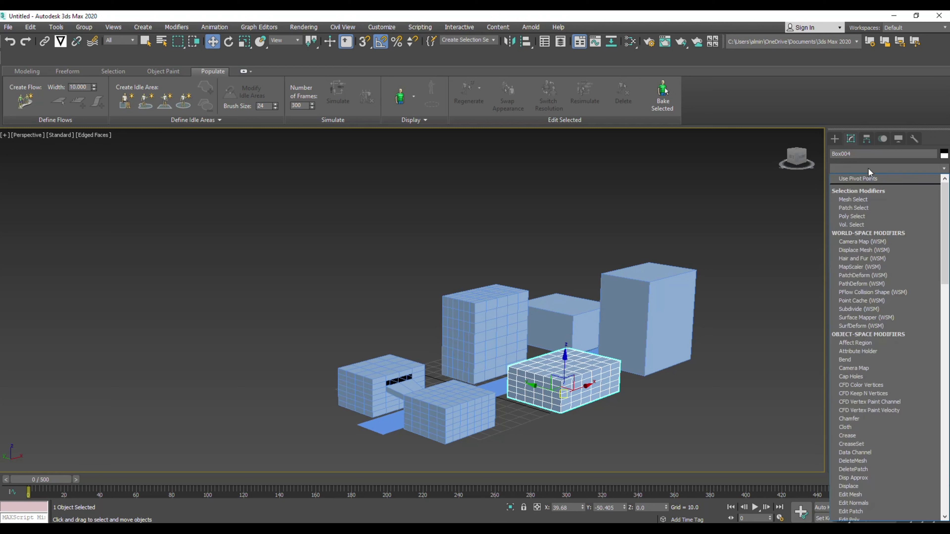
type("esh")
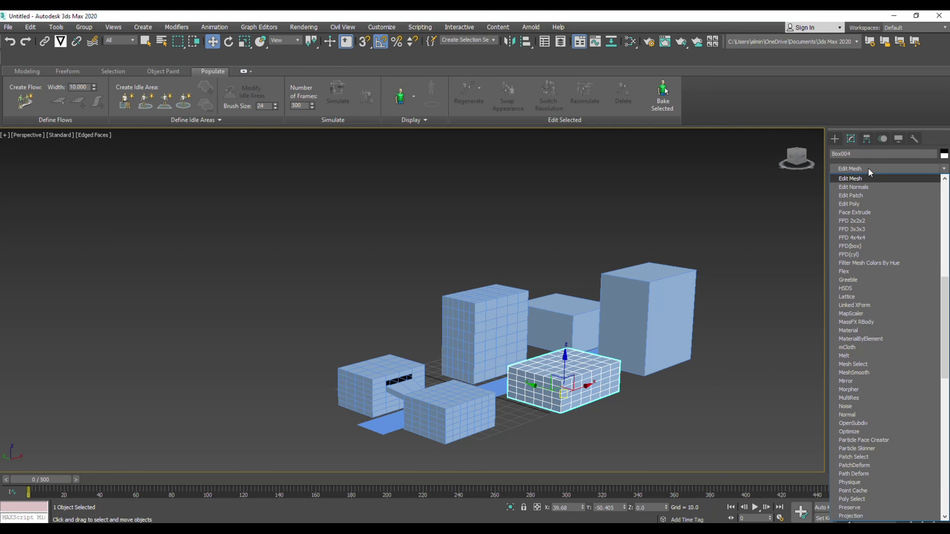
left_click(863, 205)
Attach the tall segmented box to the low box's Edit Poly object
scroll(884, 379, "down", 3)
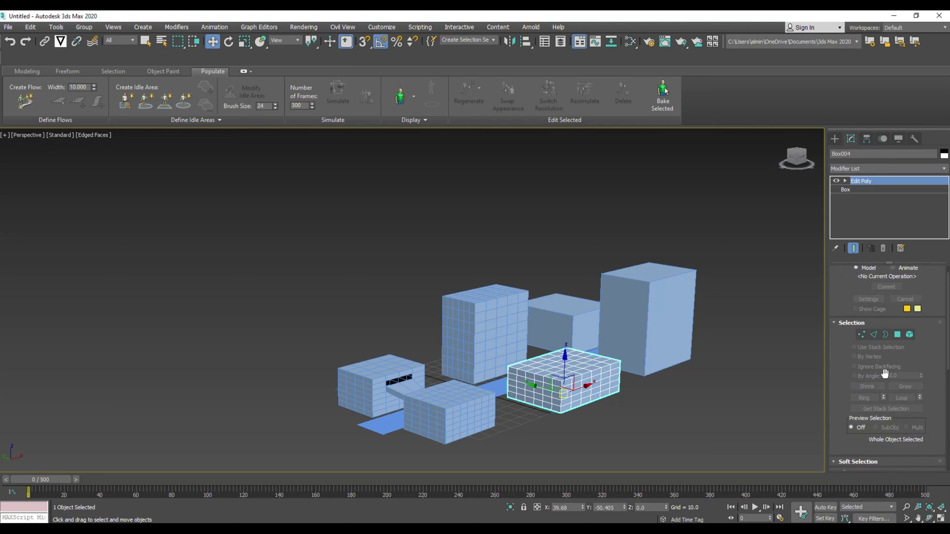
scroll(886, 377, "down", 1)
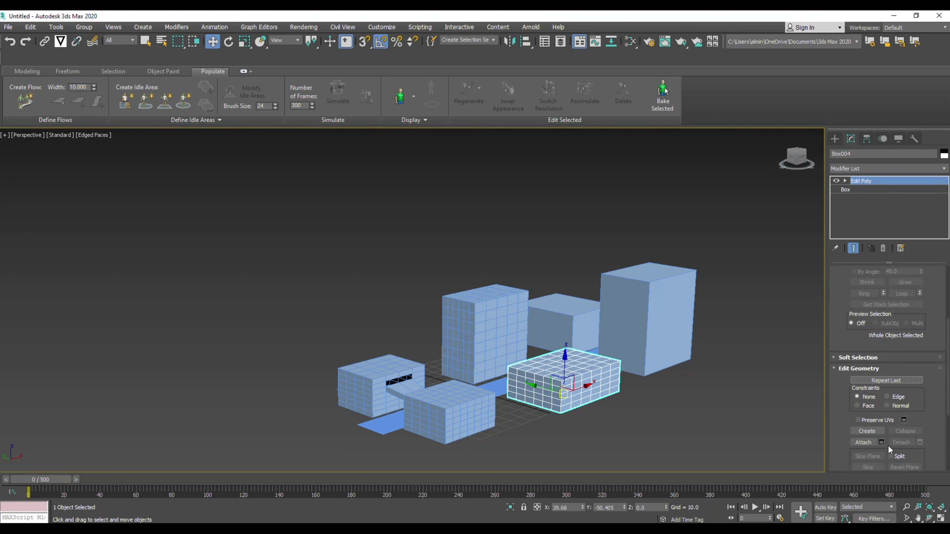
left_click(865, 443)
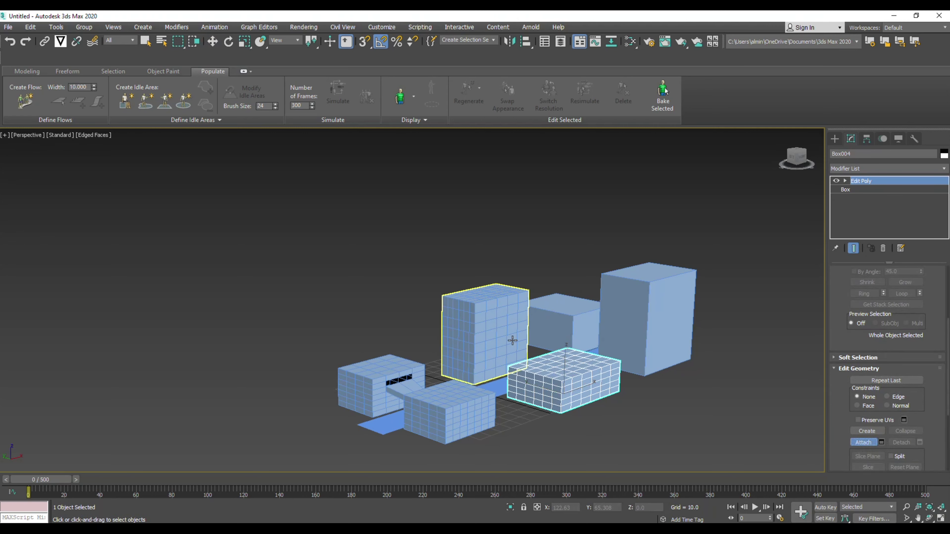
left_click(506, 336)
Try to attach the ground path to the combined boxes as well, then undo it and leave Attach
middle_click_drag(430, 411, 591, 387, "alt")
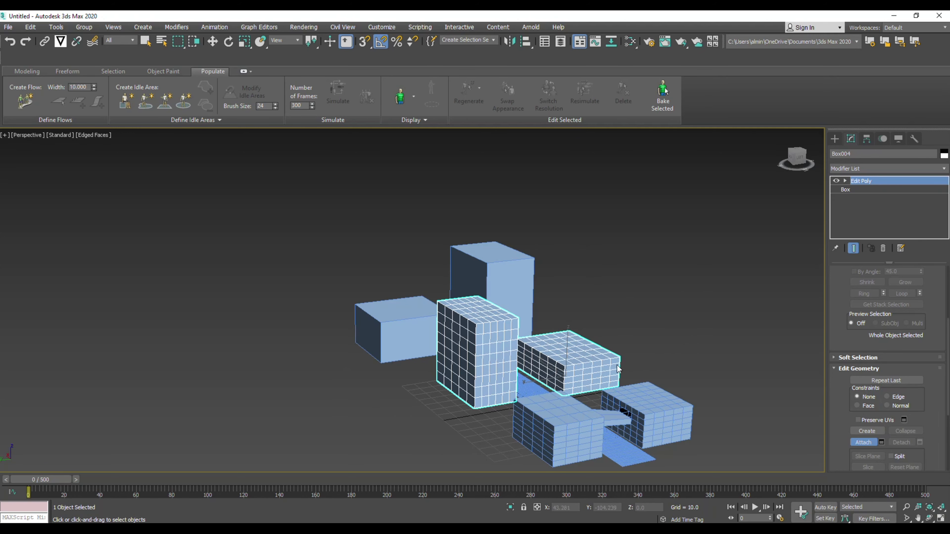
left_click(628, 449)
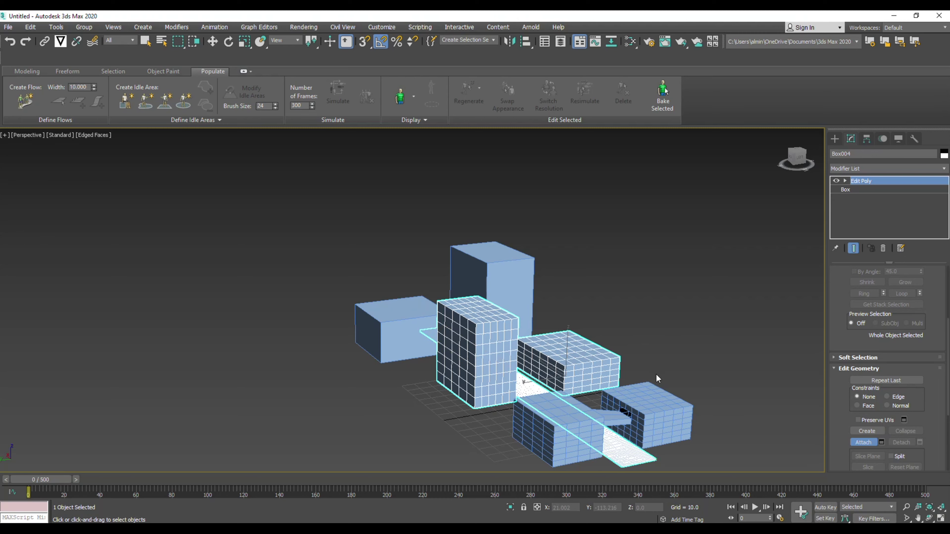
right_click(704, 347)
key("w")
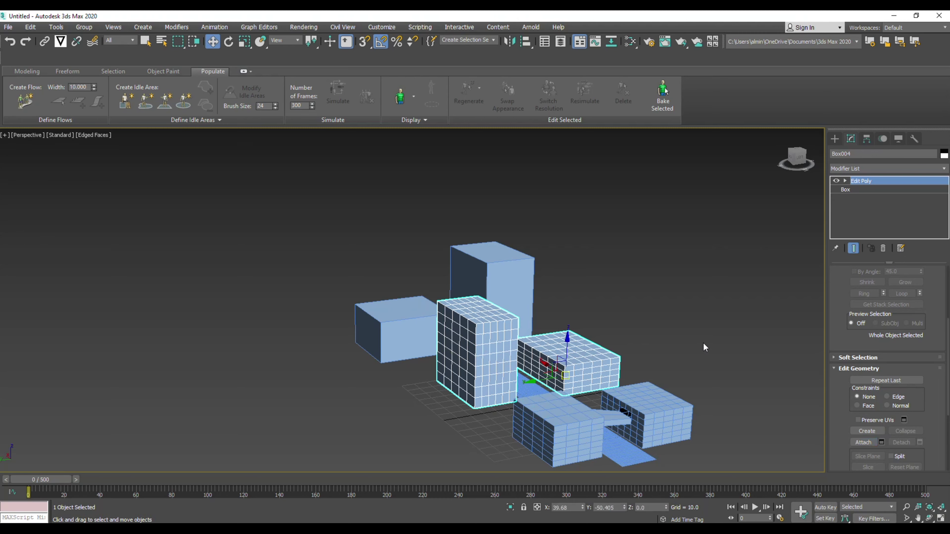
Switch the Edit Poly modifier of the combined boxes to Polygon sub-object level
left_click(845, 181)
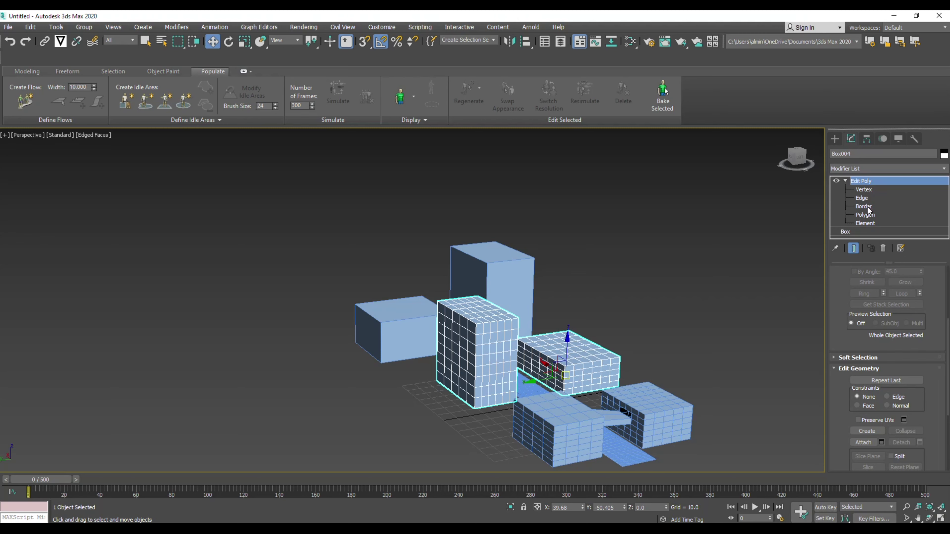
left_click(865, 215)
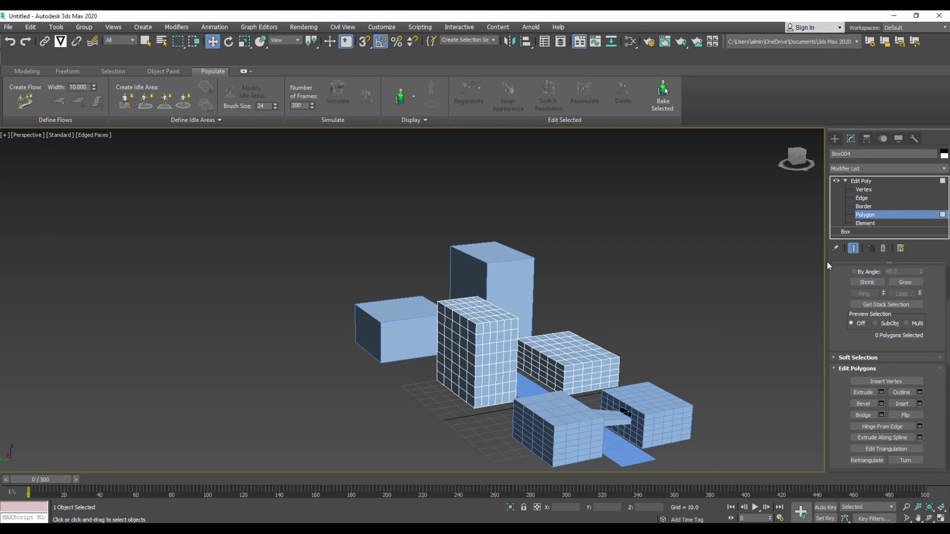
scroll(890, 329, "up", 5)
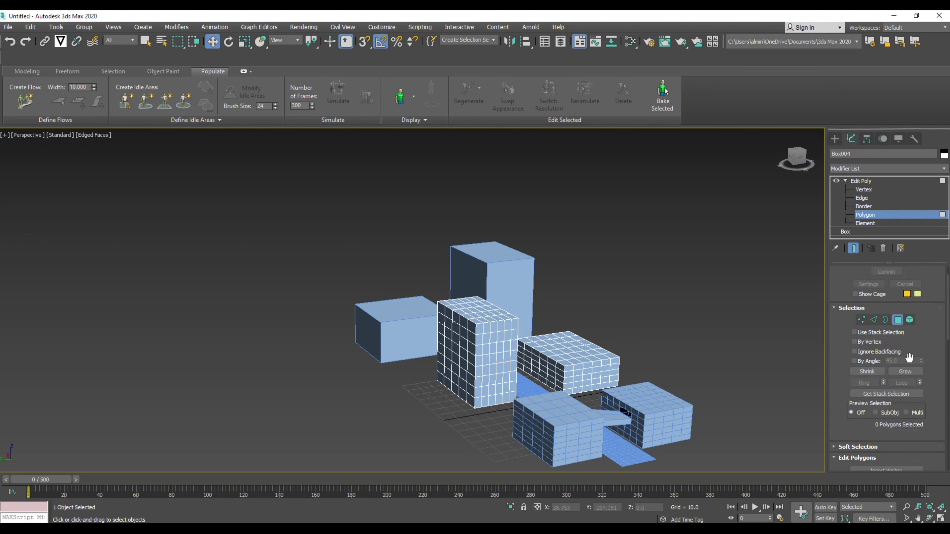
scroll(910, 361, "down", 3)
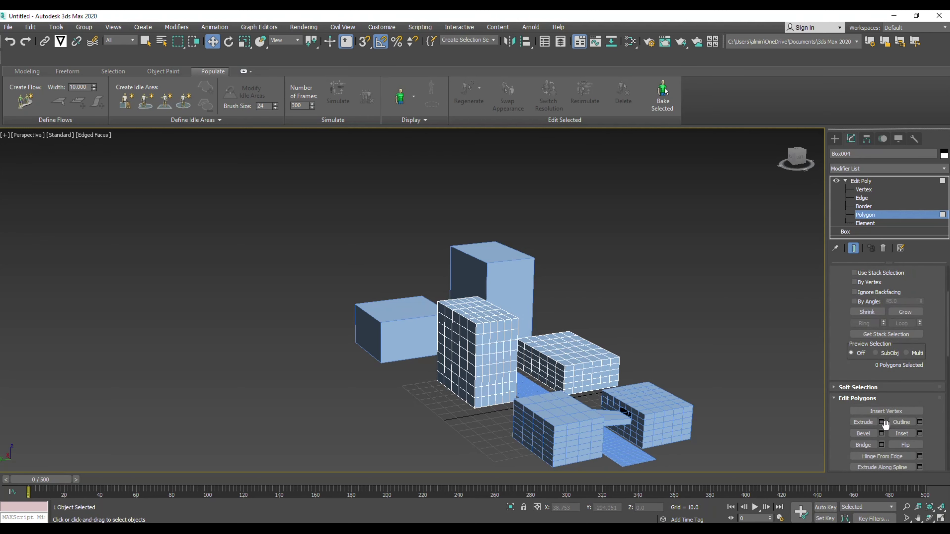
Bridge a polygon on the low box's path-facing side to a polygon on the tall box's facing side
left_click(864, 446)
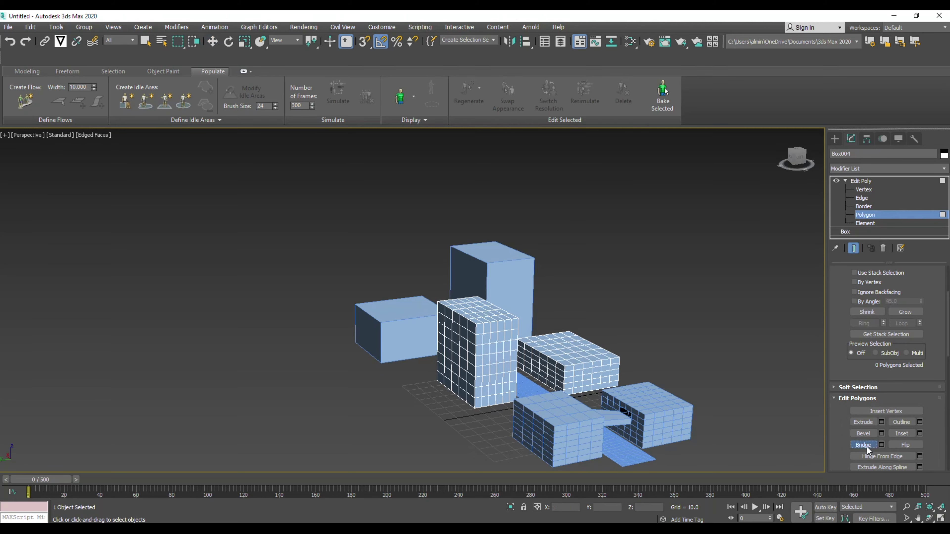
middle_click_drag(623, 395, 515, 354, "alt")
scroll(517, 373, "up", 6)
scroll(521, 354, "up", 5)
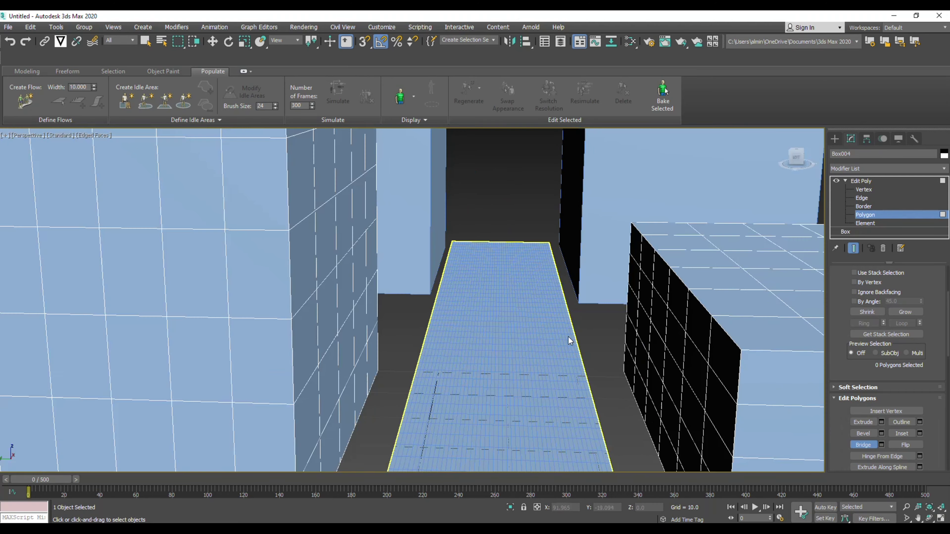
middle_click_drag(569, 340, 592, 339, "alt")
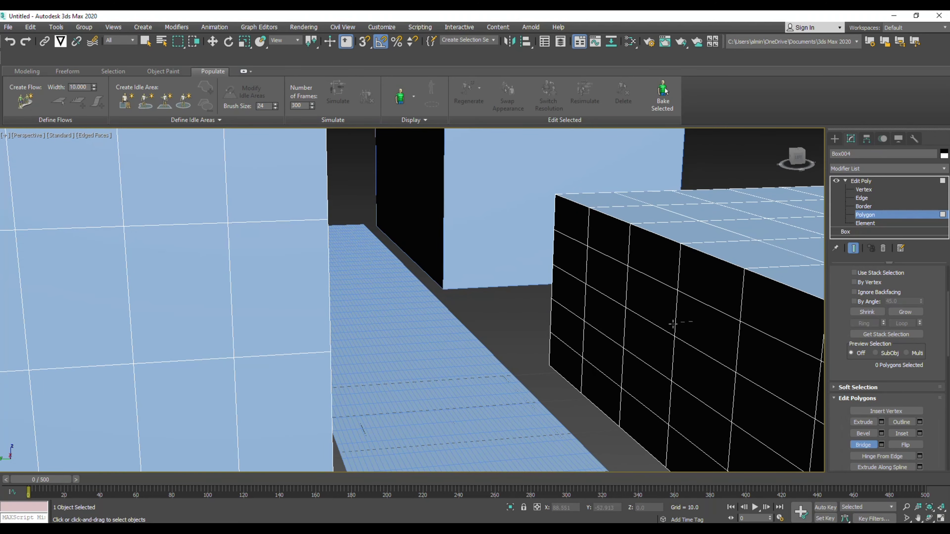
middle_click_drag(672, 323, 635, 328, "alt")
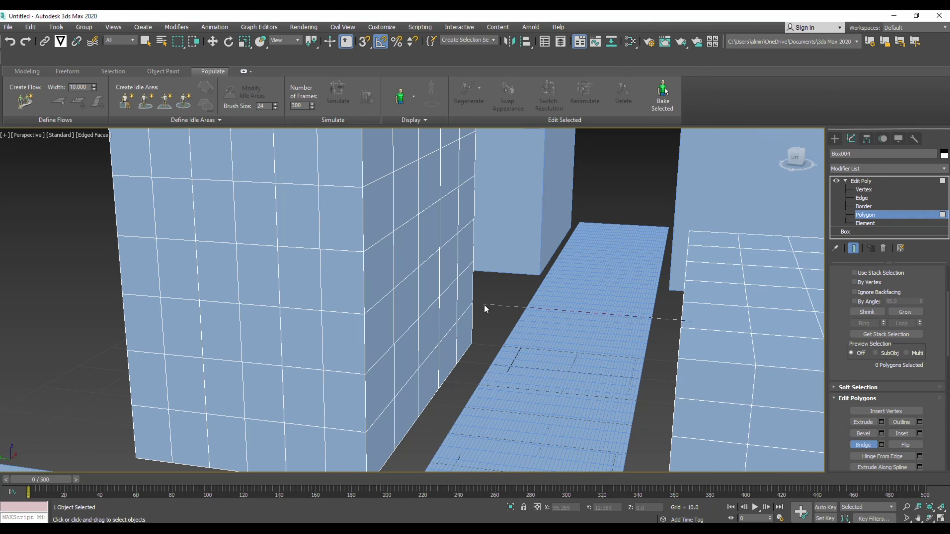
middle_click_drag(484, 305, 436, 311, "alt")
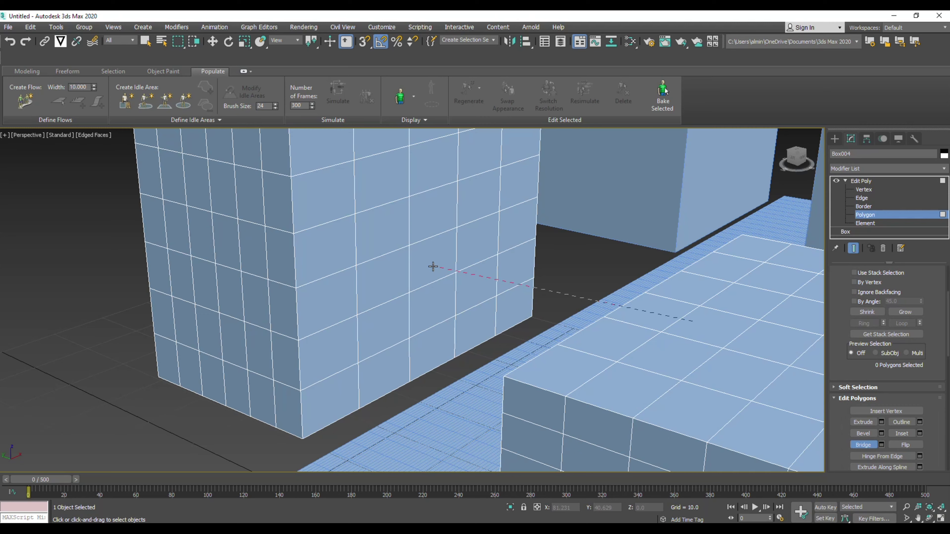
left_click(387, 241)
scroll(387, 242, "down", 5)
middle_click_drag(388, 242, 443, 278, "alt")
scroll(428, 234, "up", 3)
middle_click_drag(443, 278, 495, 267)
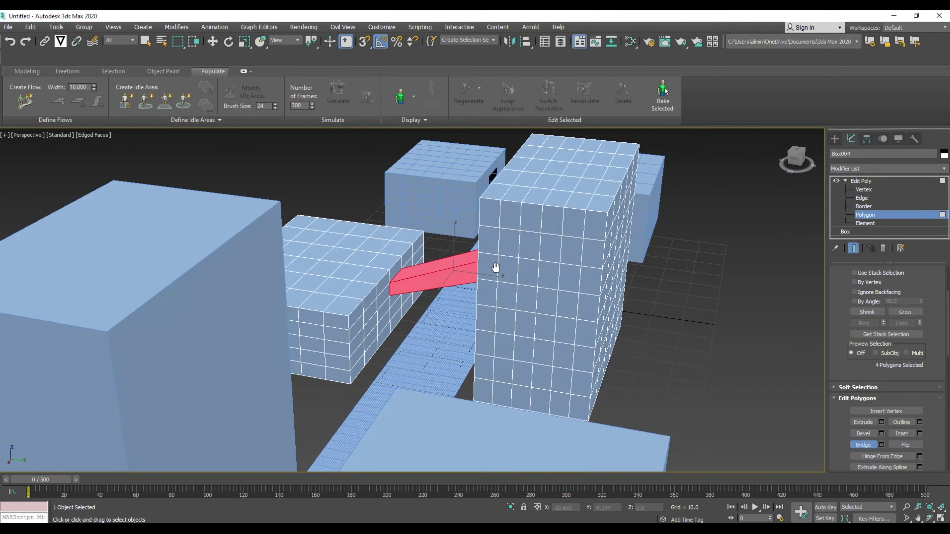
scroll(397, 309, "up", 5)
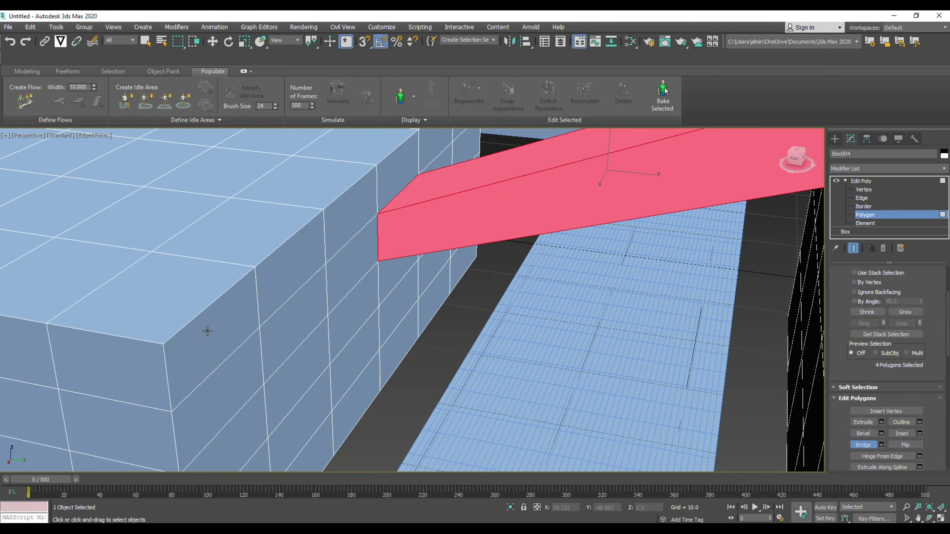
scroll(259, 333, "down", 5)
middle_click_drag(266, 331, 353, 339, "alt")
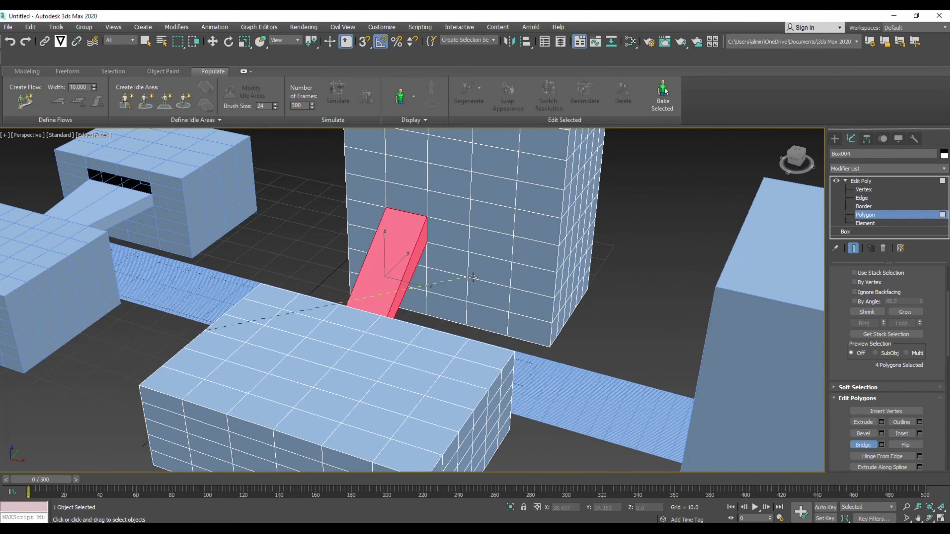
middle_click_drag(475, 268, 375, 277, "alt")
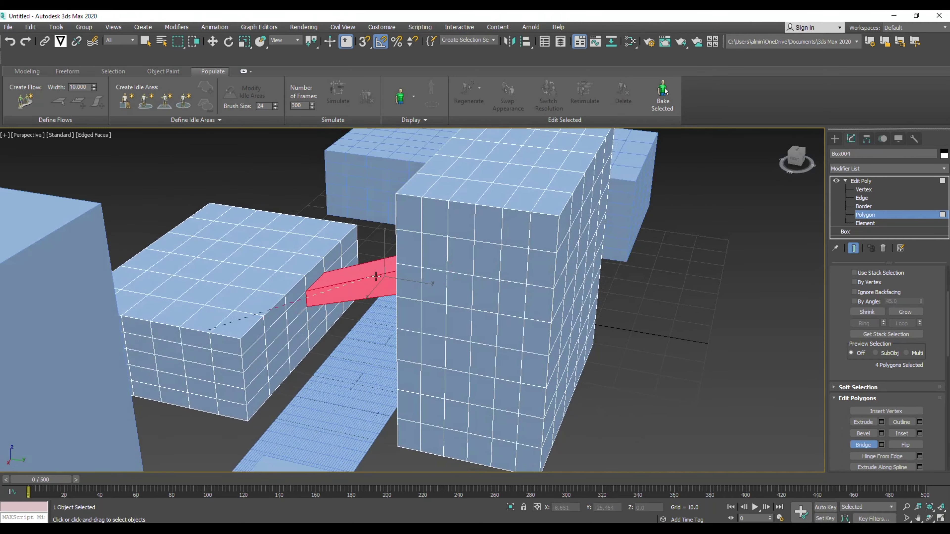
key("w")
Bridge the upper corner polygon on the low box's path-facing side to a polygon near the edge of the tall box's facing side
scroll(257, 338, "up", 3)
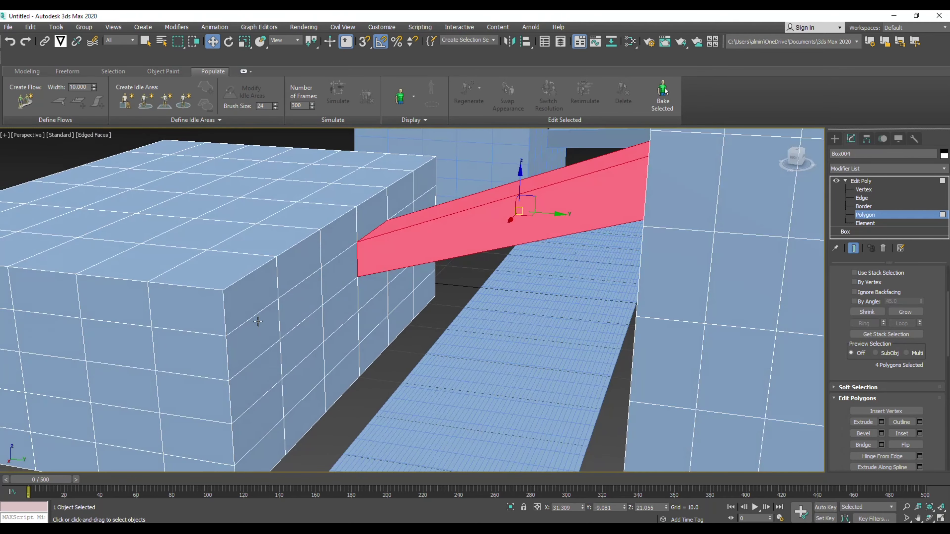
left_click(257, 292)
middle_click_drag(258, 293, 277, 305, "alt")
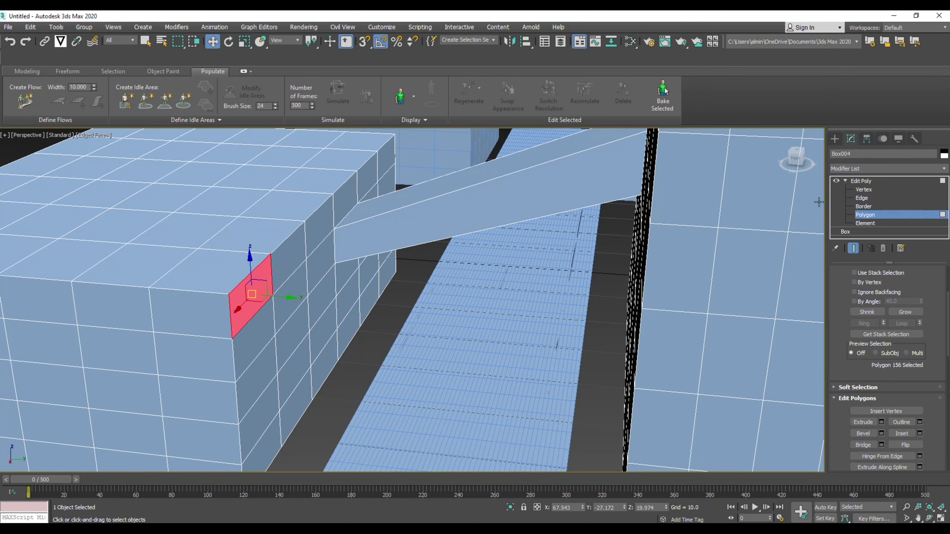
left_click(863, 445)
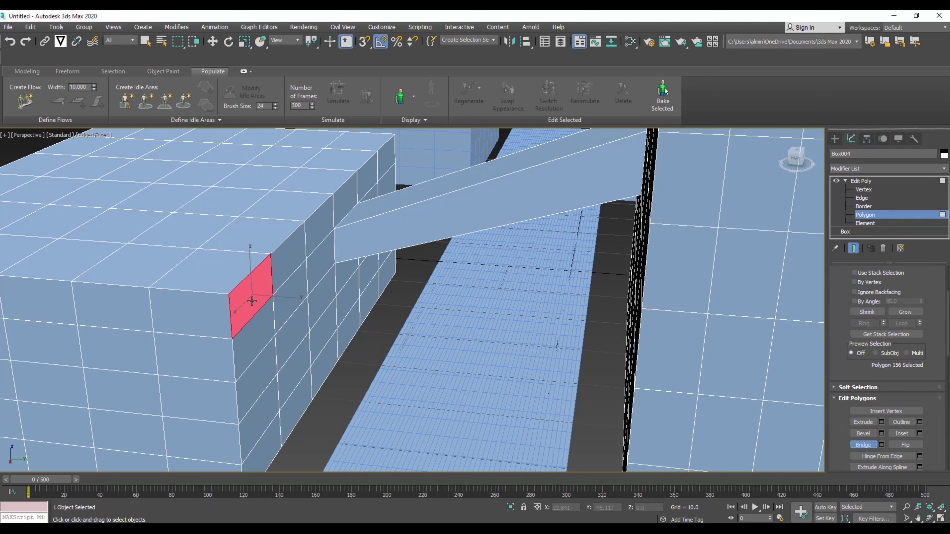
middle_click_drag(360, 308, 525, 326, "alt")
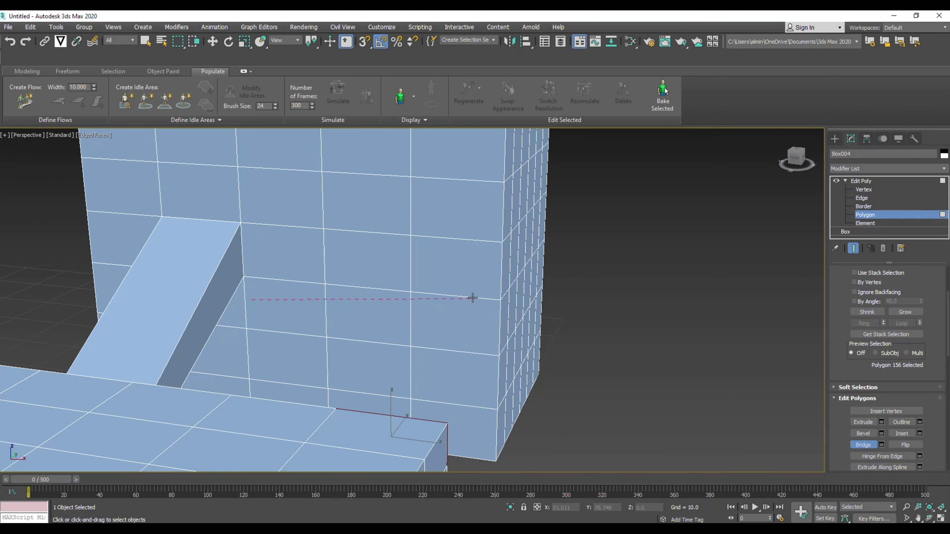
left_click(467, 276)
scroll(467, 275, "down", 10)
middle_click_drag(467, 275, 447, 290, "alt")
scroll(478, 303, "up", 5)
key("w")
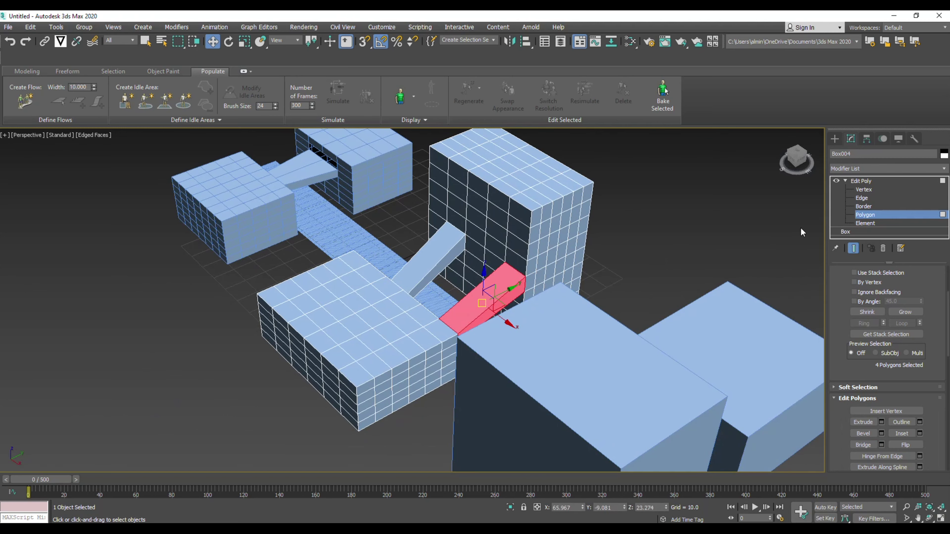
left_click(672, 248)
scroll(621, 255, "down", 4)
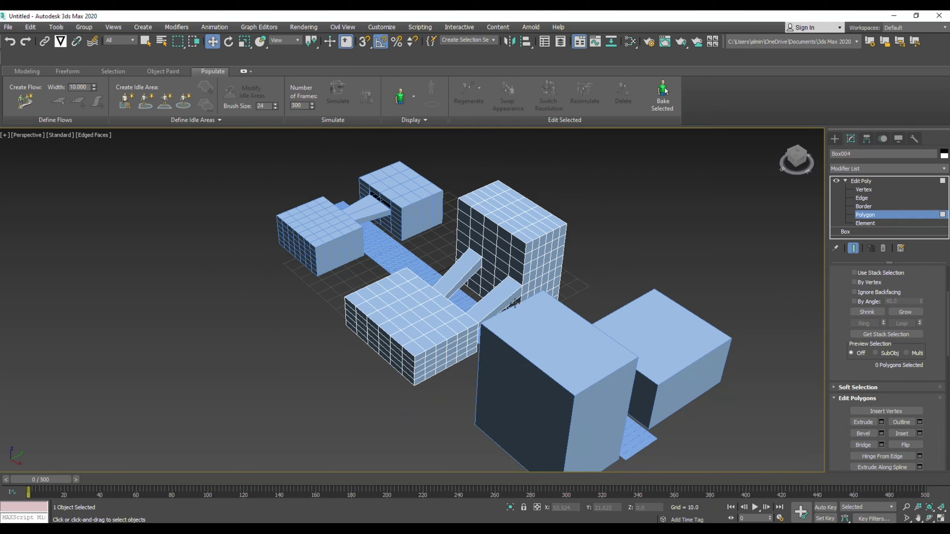
Extrude the upper end polygon on the low box's path-facing side 67.83 across the path, beside the tall box
middle_click_drag(352, 305, 553, 309, "alt")
scroll(478, 320, "up", 5)
middle_click_drag(478, 320, 524, 255, "alt")
scroll(511, 290, "down", 3)
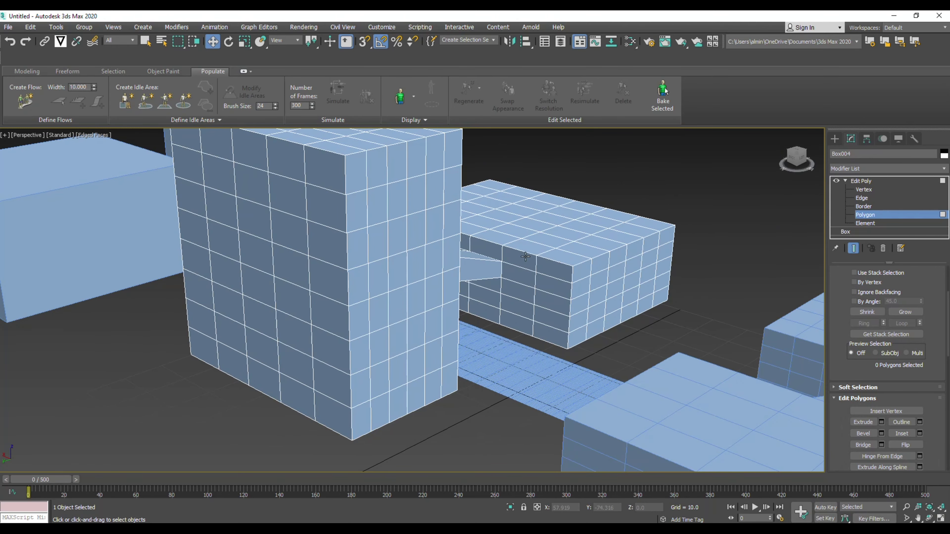
left_click(865, 215)
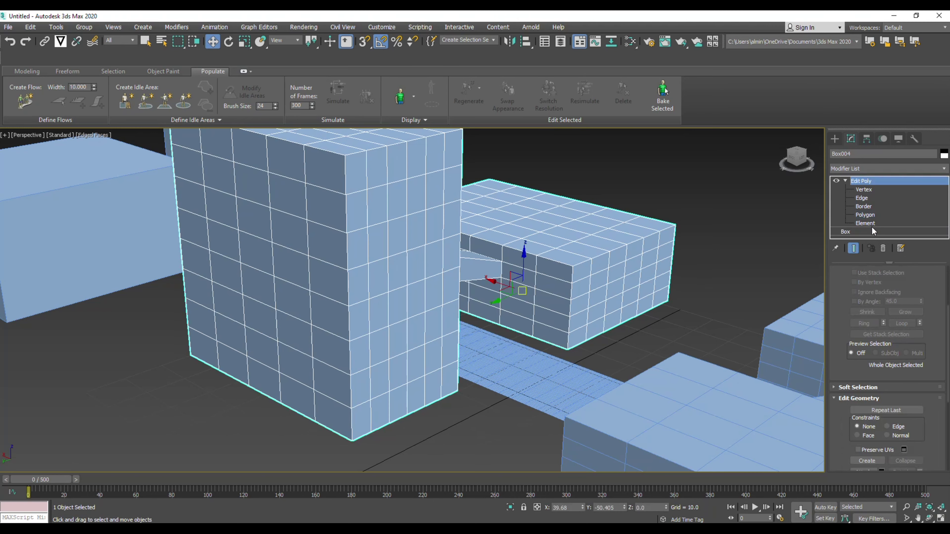
scroll(901, 308, "down", 2)
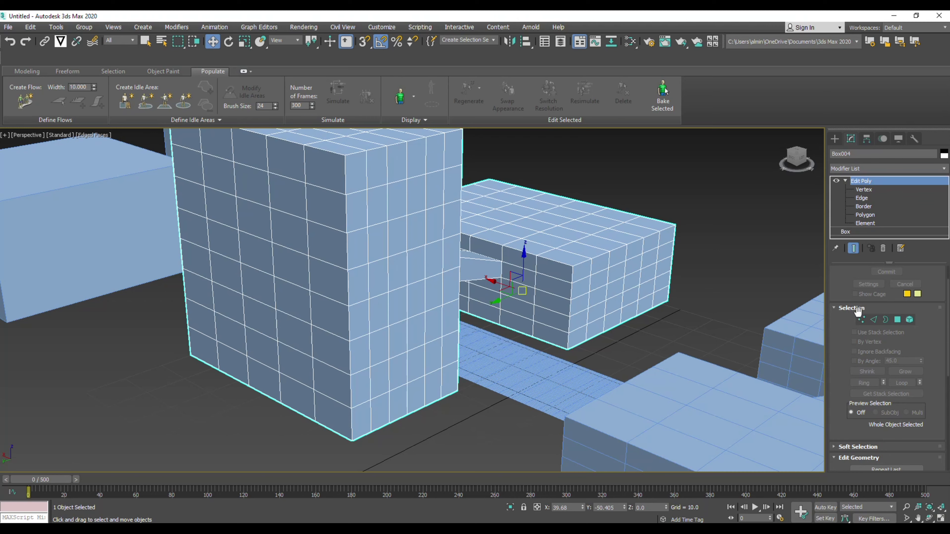
left_click(897, 320)
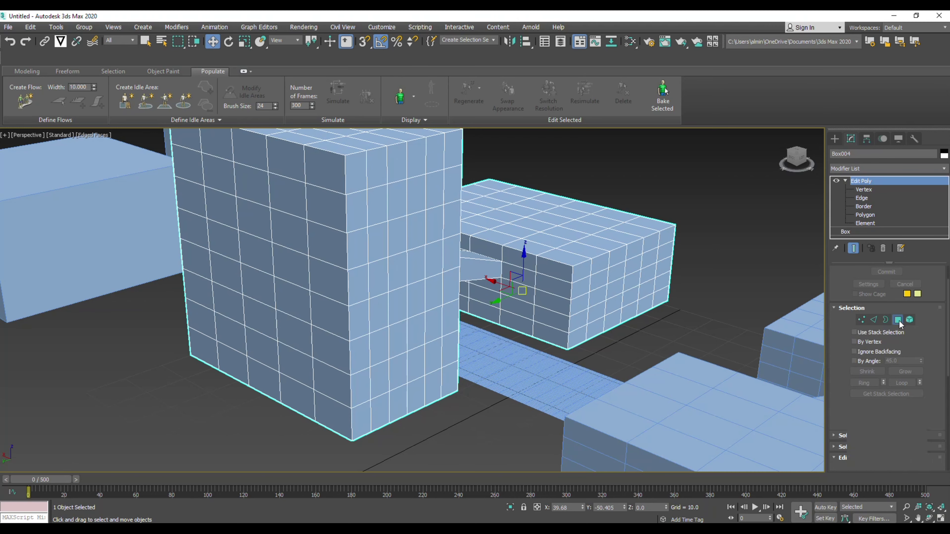
left_click(557, 272)
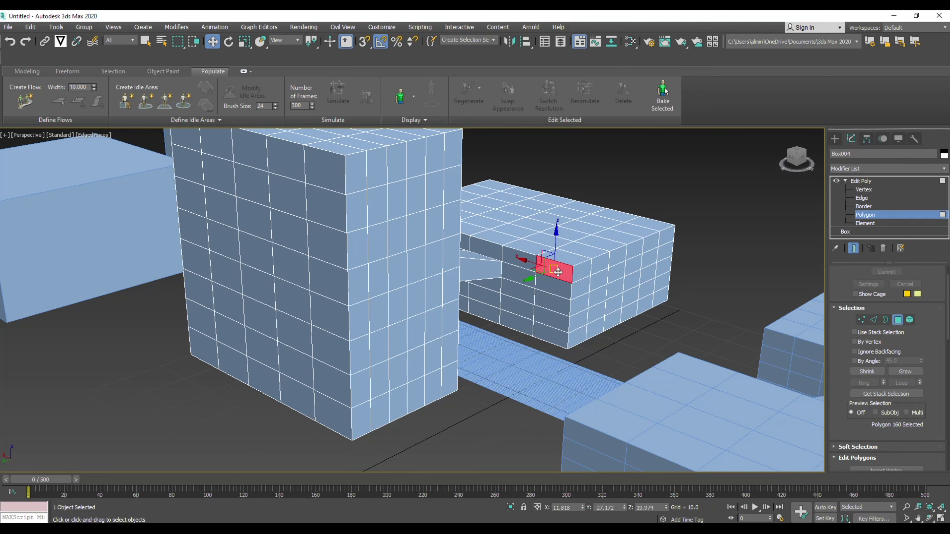
mouse_move(557, 272)
middle_mouse_down("alt")
mouse_move(445, 317)
mouse_move(557, 297)
mouse_move(563, 285)
mouse_move(555, 287)
middle_mouse_up("alt")
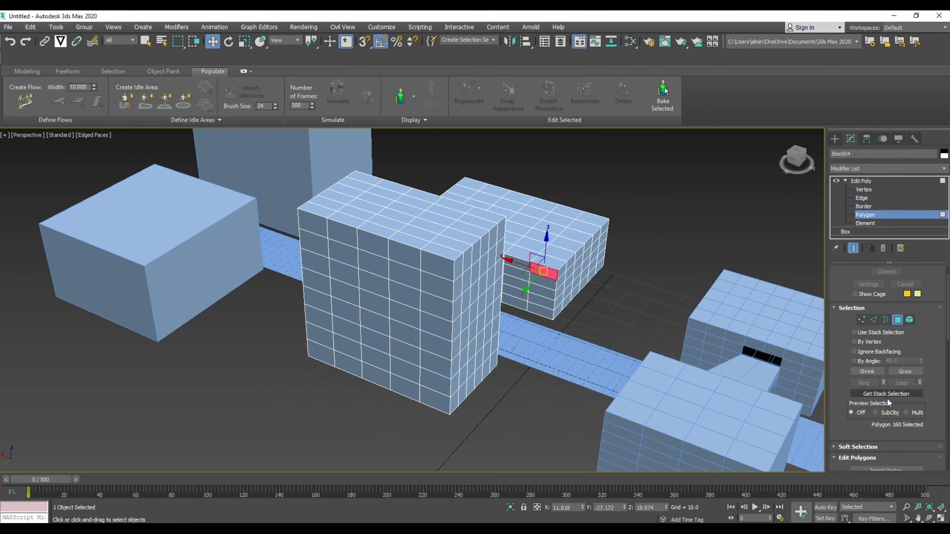
scroll(884, 397, "down", 5)
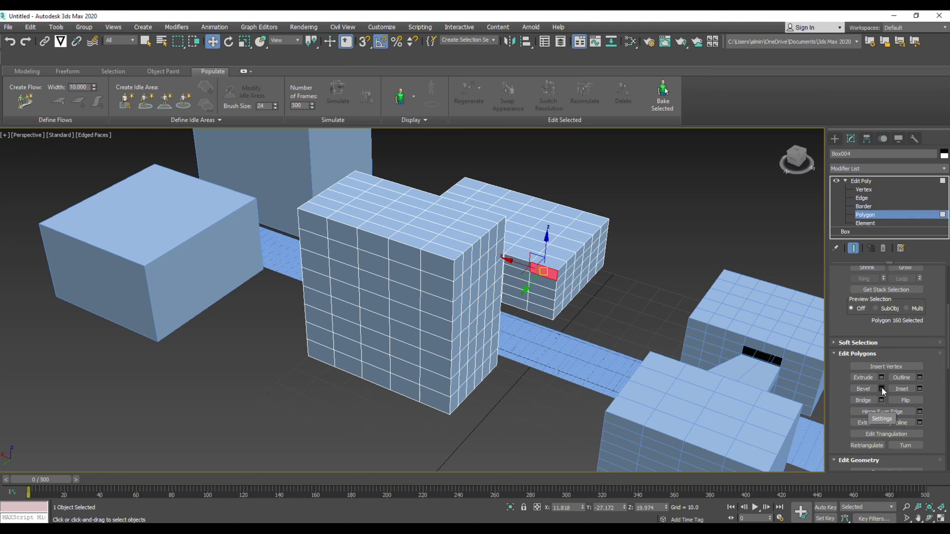
left_click(863, 378)
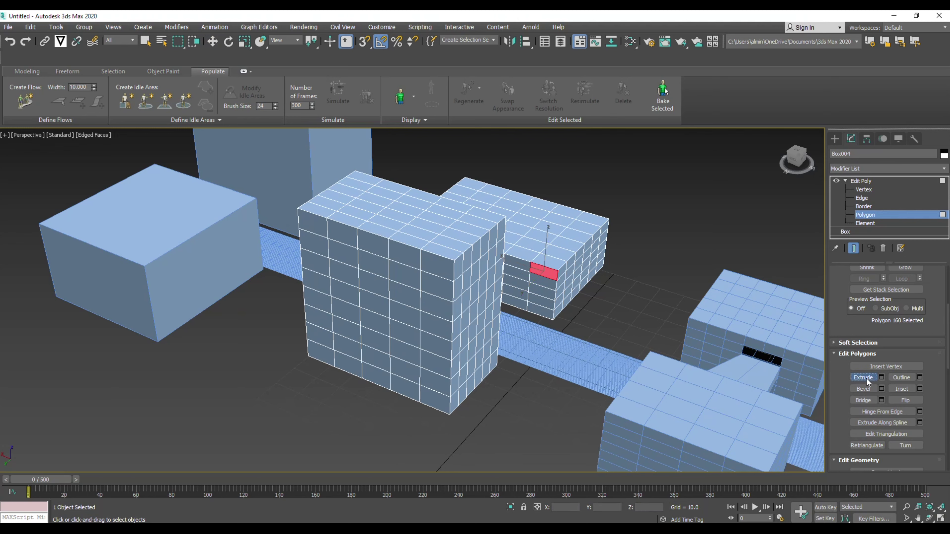
left_click(881, 377)
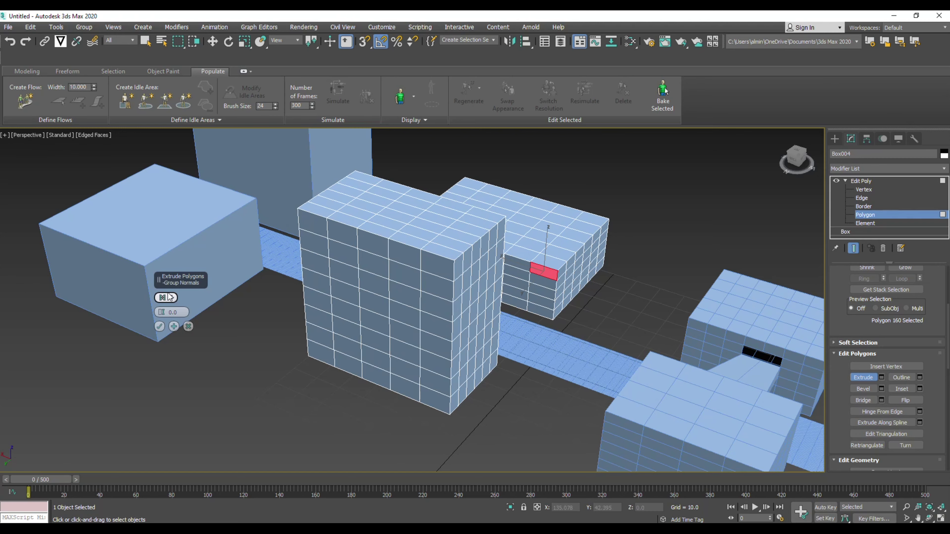
left_click_drag(178, 276, 715, 151)
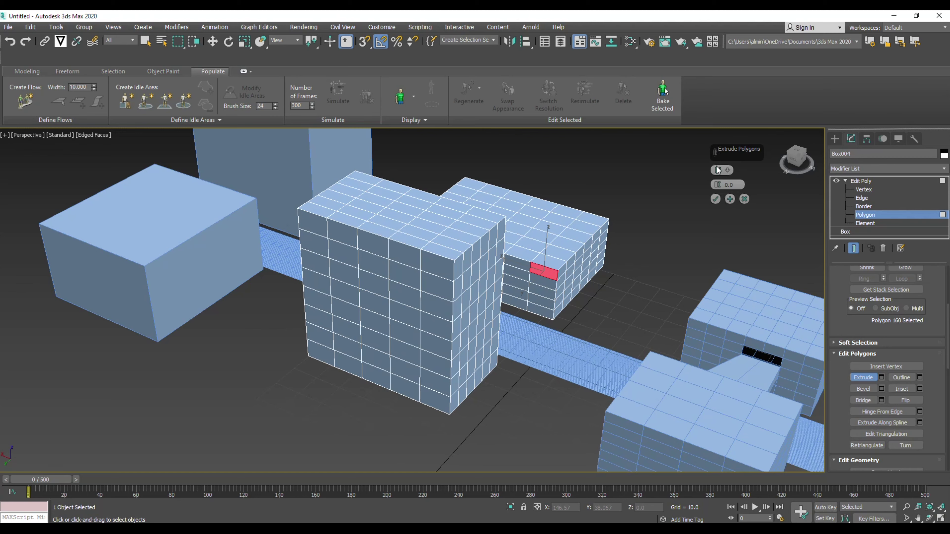
left_click_drag(718, 186, 754, 386)
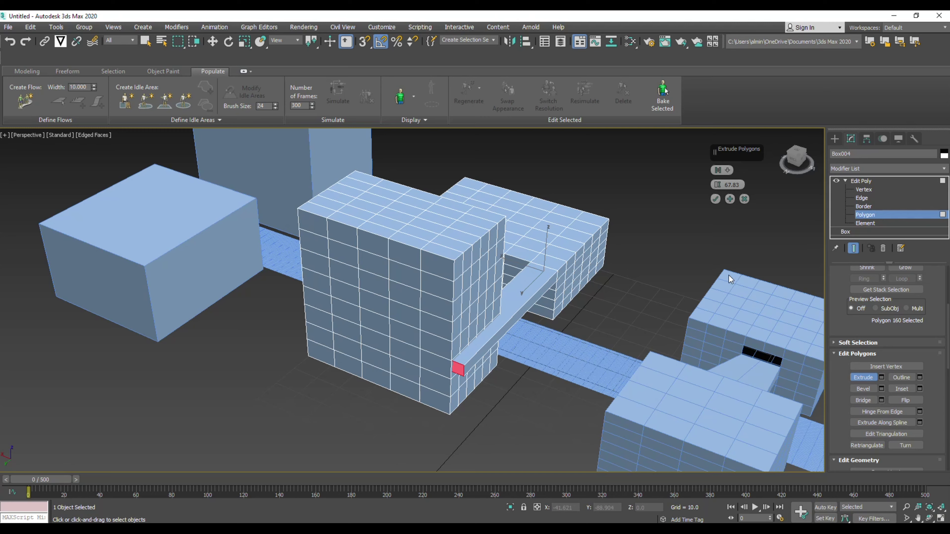
left_click(716, 198)
Clear the polygon selection, leave Extrude and Polygon sub-object level, and deselect the combined boxes
scroll(566, 312, "down", 4)
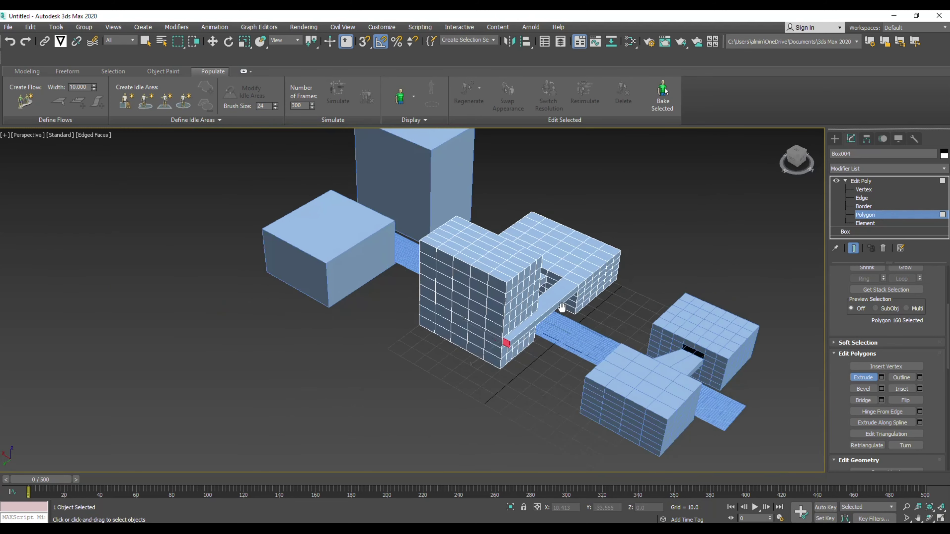
middle_click_drag(561, 309, 539, 328, "alt")
left_click(617, 348)
scroll(616, 350, "down", 2)
middle_click_drag(598, 356, 402, 282)
left_click(528, 245)
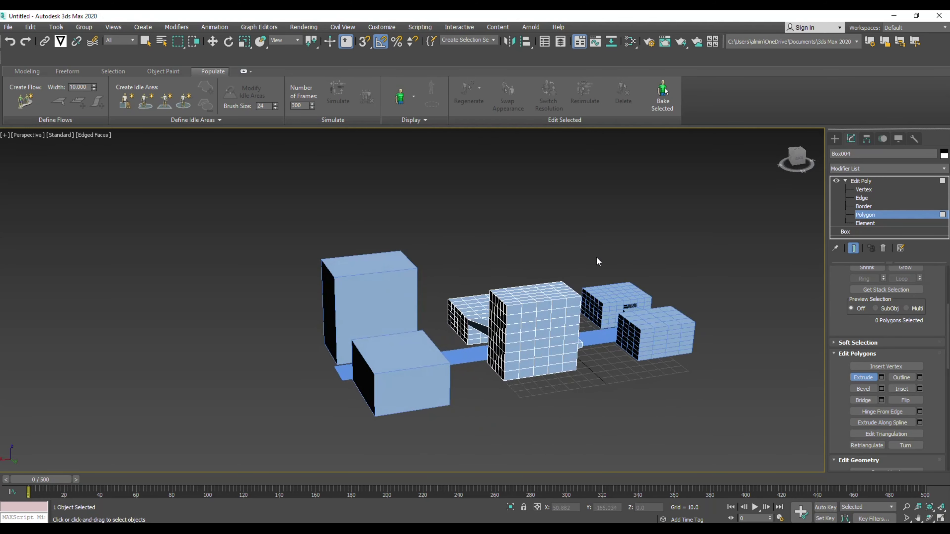
key("w")
left_click(835, 138)
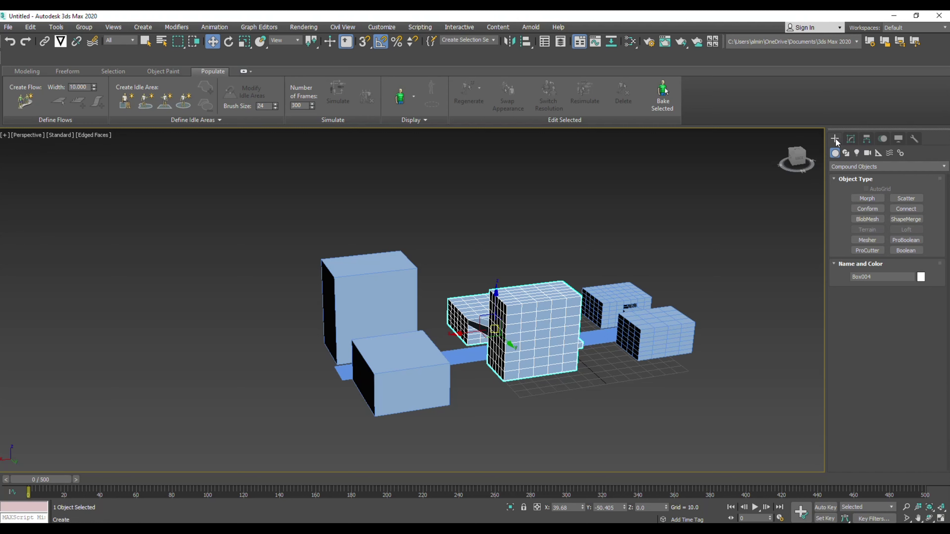
right_click(508, 233)
left_click(850, 139)
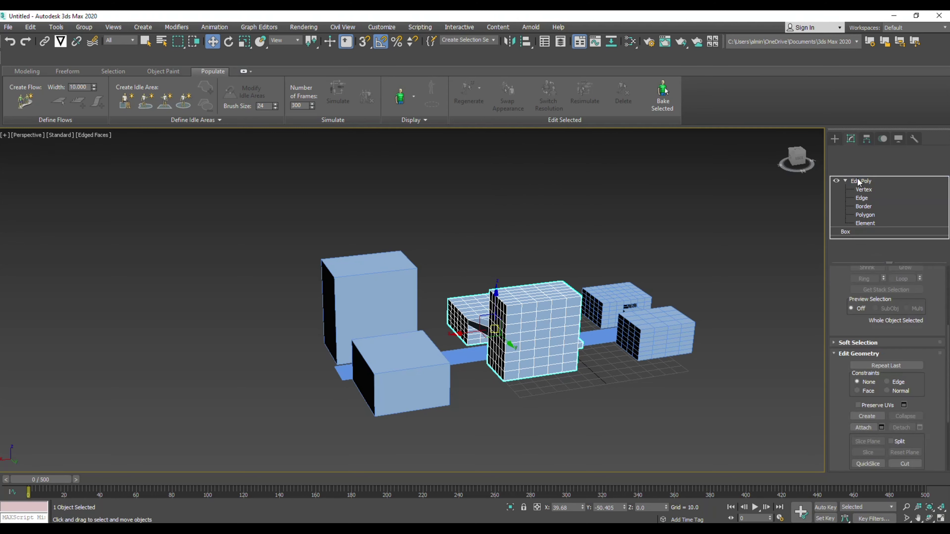
left_click(845, 180)
left_click(753, 226)
middle_click_drag(642, 250, 685, 243, "alt")
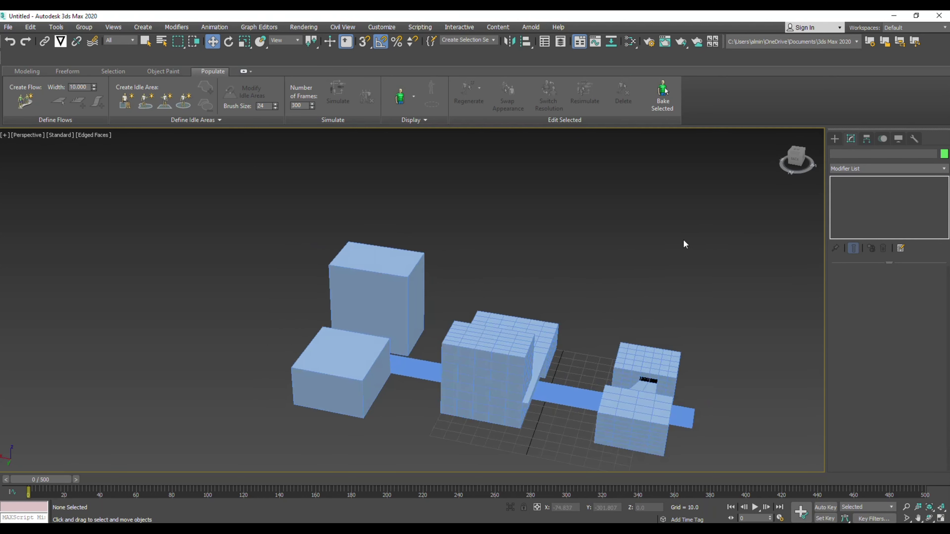
Start the Box tool from the Standard Primitives category
left_click(836, 140)
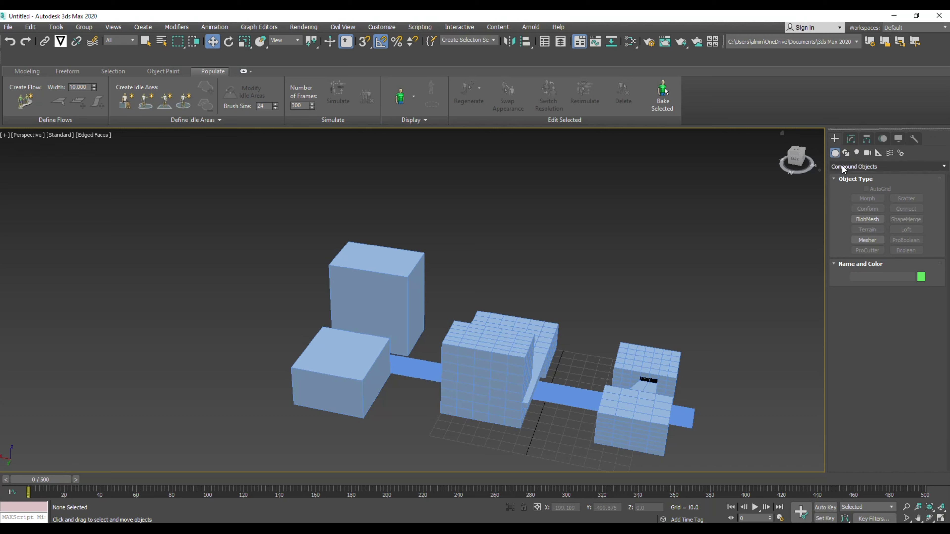
left_click(844, 167)
left_click(854, 178)
left_click(866, 198)
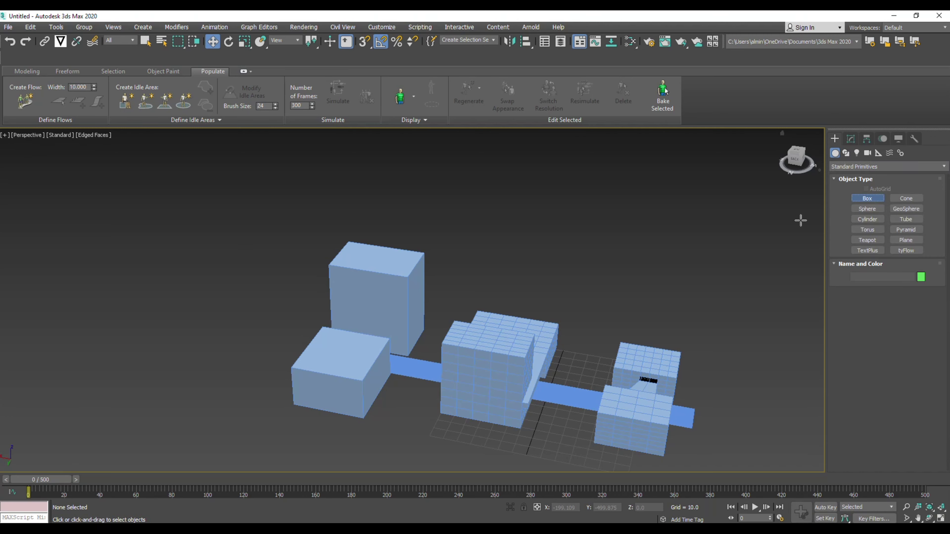
scroll(485, 345, "down", 3)
middle_click_drag(467, 336, 485, 345, "alt")
scroll(485, 345, "up", 2)
mouse_move(483, 348)
left_mouse_down()
mouse_move(457, 350)
mouse_move(478, 349)
left_mouse_up()
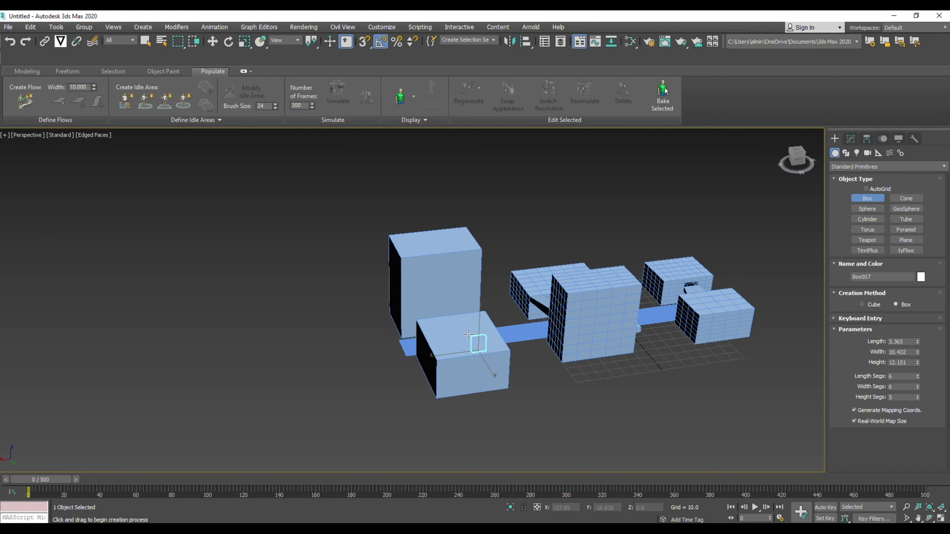
right_click(469, 335)
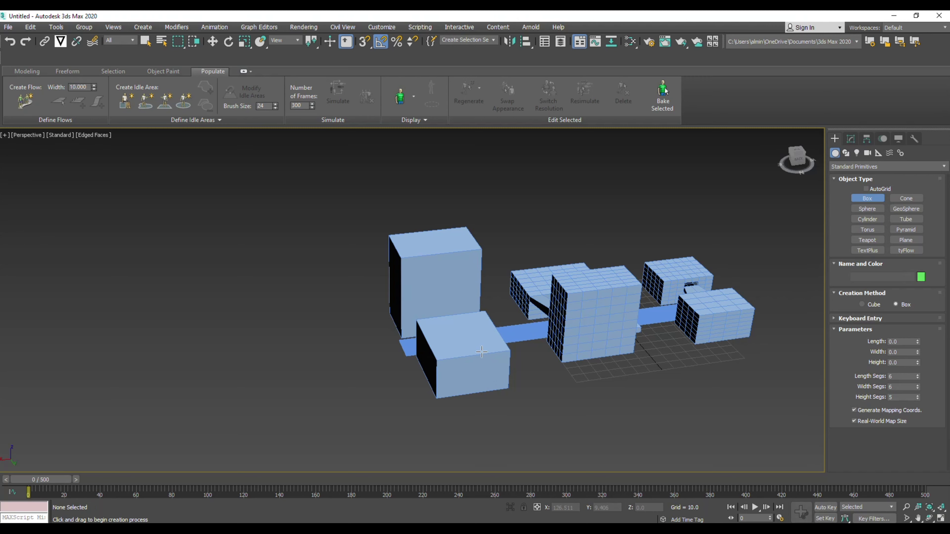
Draw a thin box about 159 long and 11 wide, running across the path through the two unsegmented boxes
left_click_drag(482, 352, 422, 256)
right_click(449, 321)
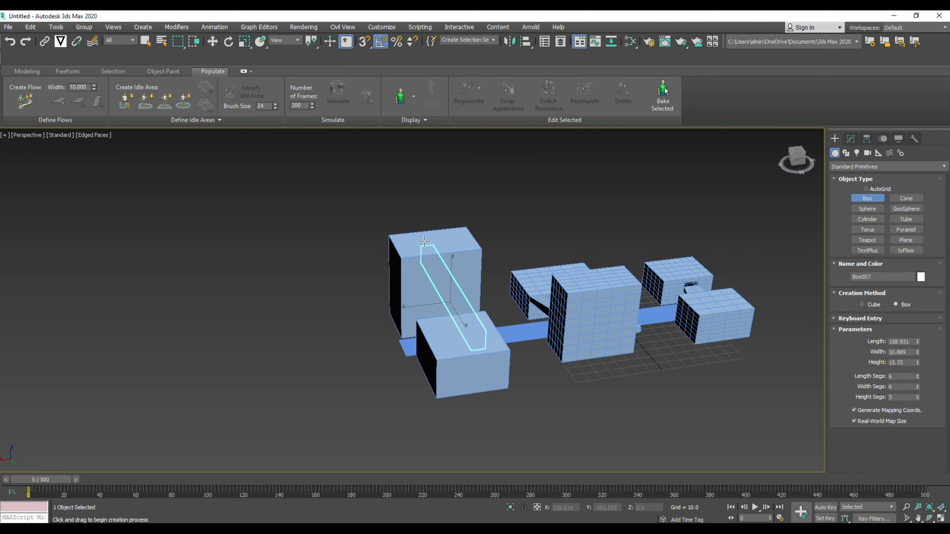
left_click(428, 212)
key("w")
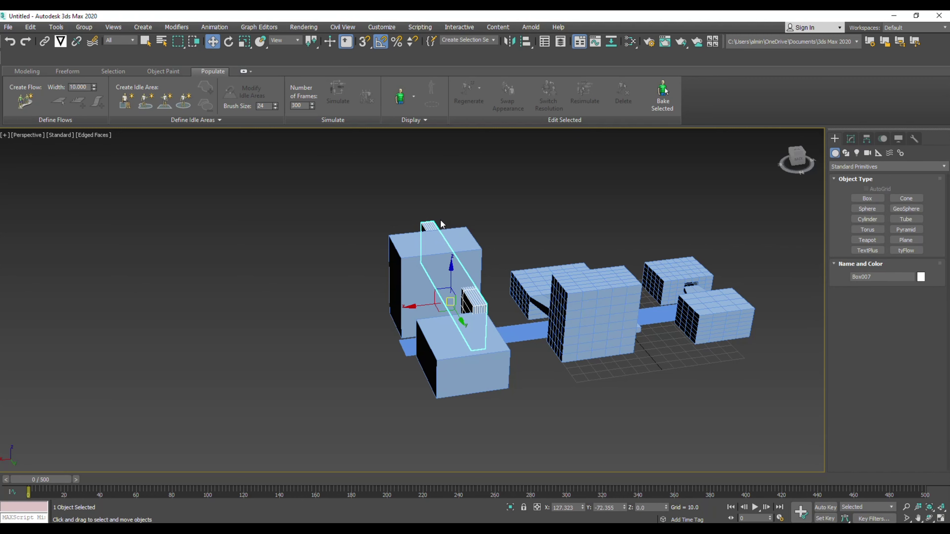
Move the thin box above the tall unsegmented box, to about X 146, Y -39, Z 70
scroll(443, 225, "down", 3)
middle_click_drag(443, 225, 493, 231, "alt")
middle_click_drag(493, 232, 444, 318)
scroll(444, 318, "up", 3)
scroll(444, 319, "up", 2)
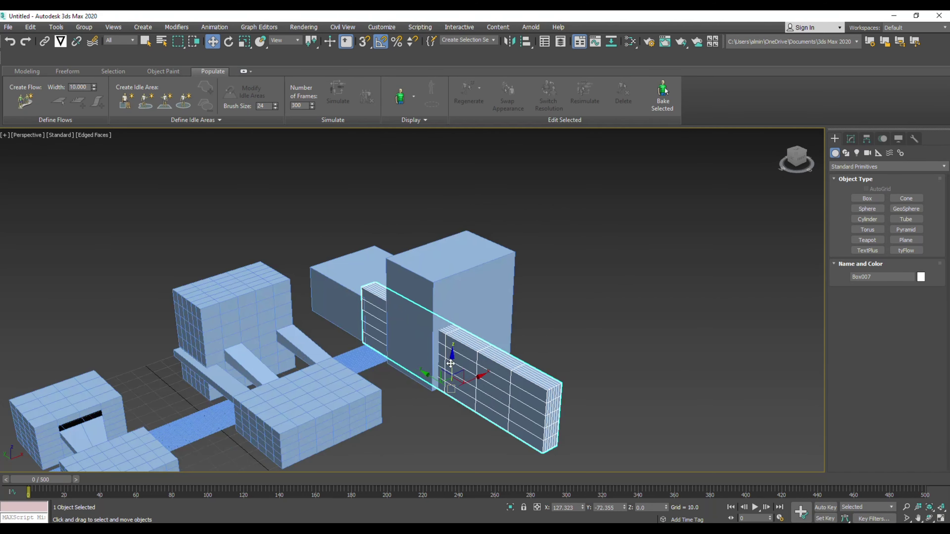
left_click_drag(451, 359, 454, 289)
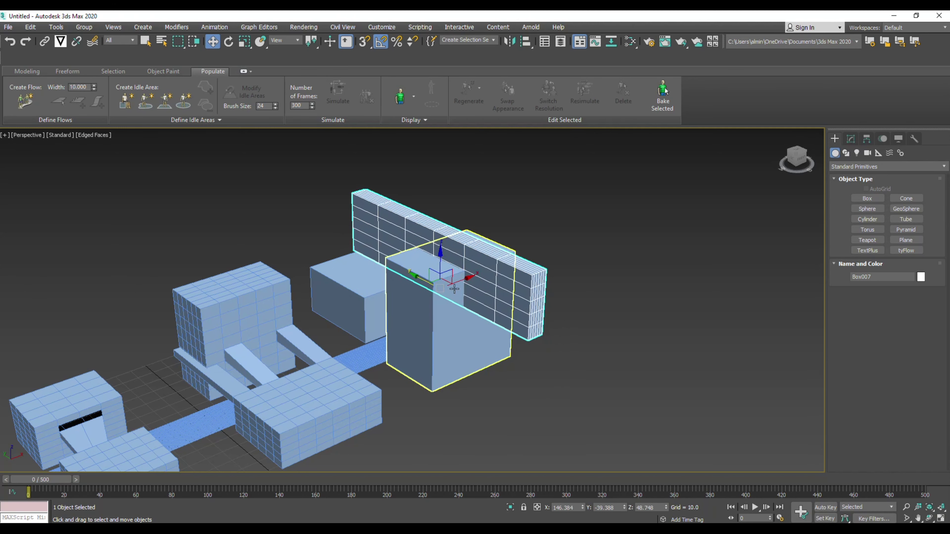
left_click_drag(441, 257, 444, 220)
middle_click_drag(415, 267, 466, 253)
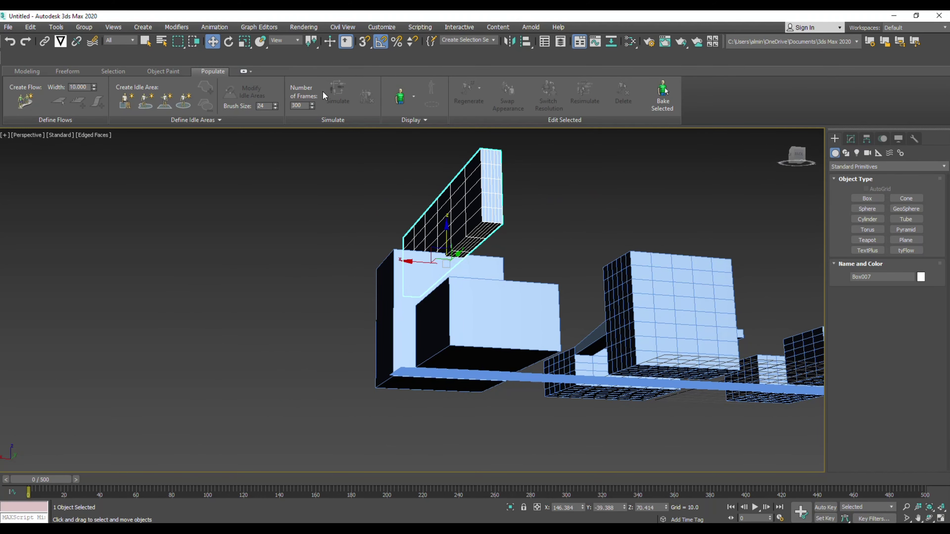
Begin aligning the thin box to the low unsegmented box in X, Y and Z, with Maximum as the current object reference
left_click(526, 42)
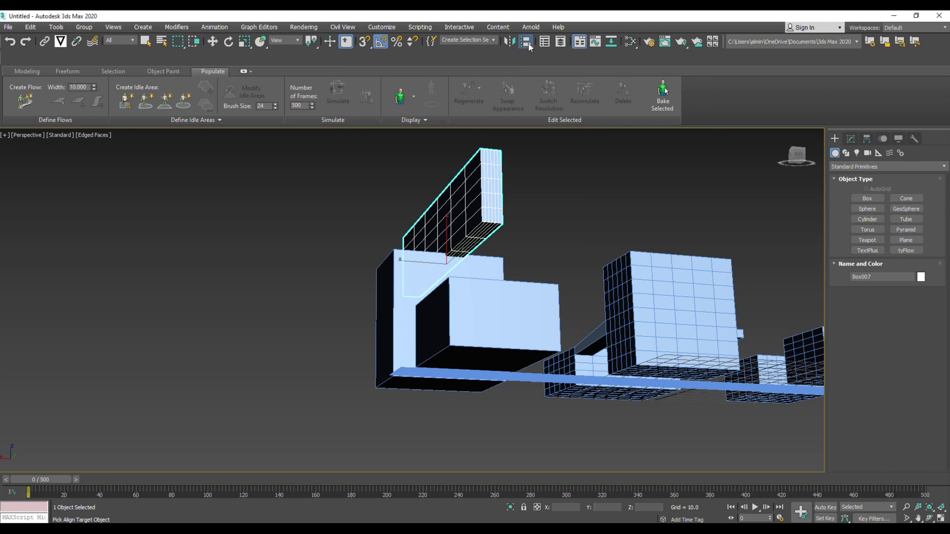
middle_click_drag(501, 243, 491, 353, "alt")
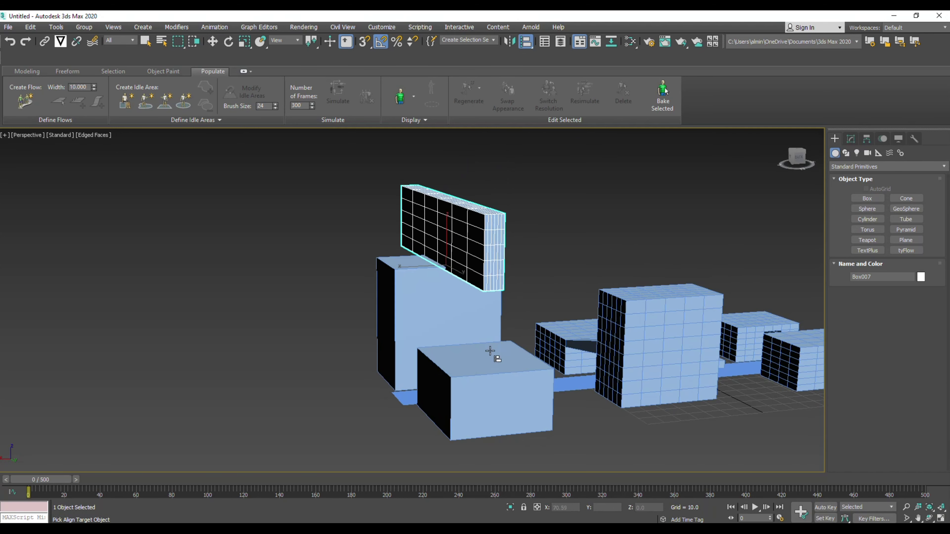
left_click(486, 361)
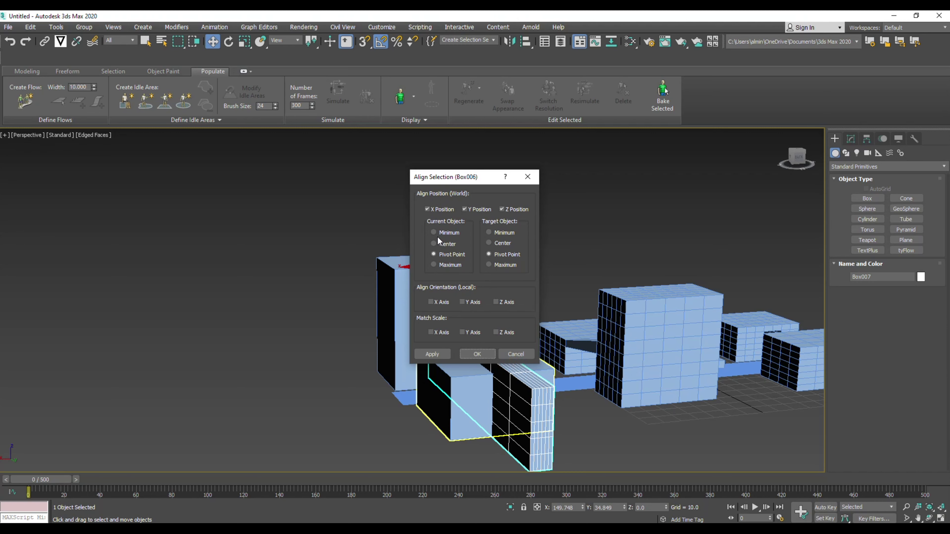
left_click(435, 230)
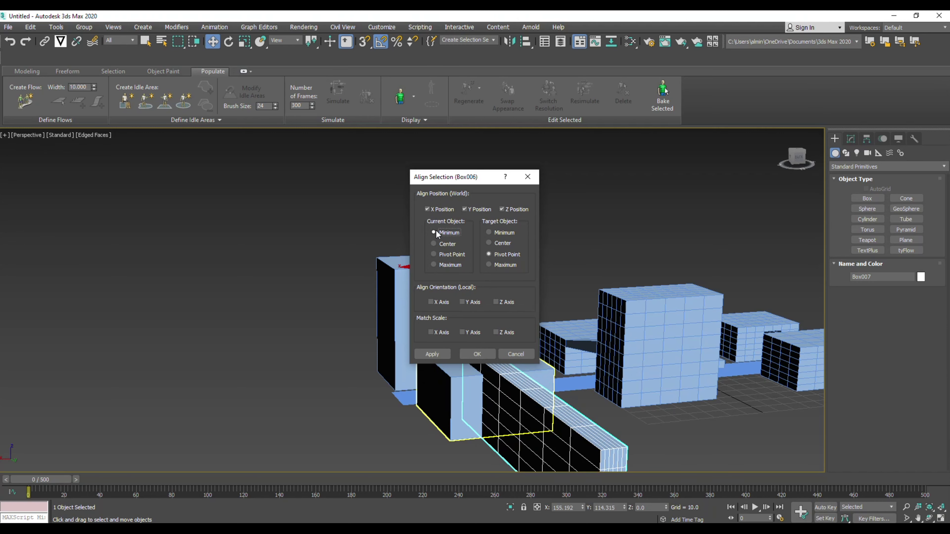
left_click(434, 243)
left_click(433, 254)
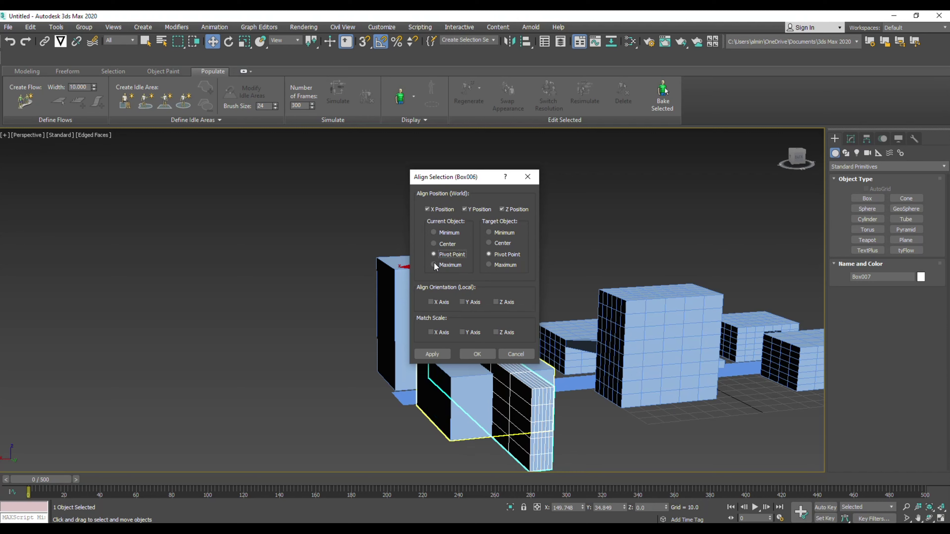
left_click(434, 265)
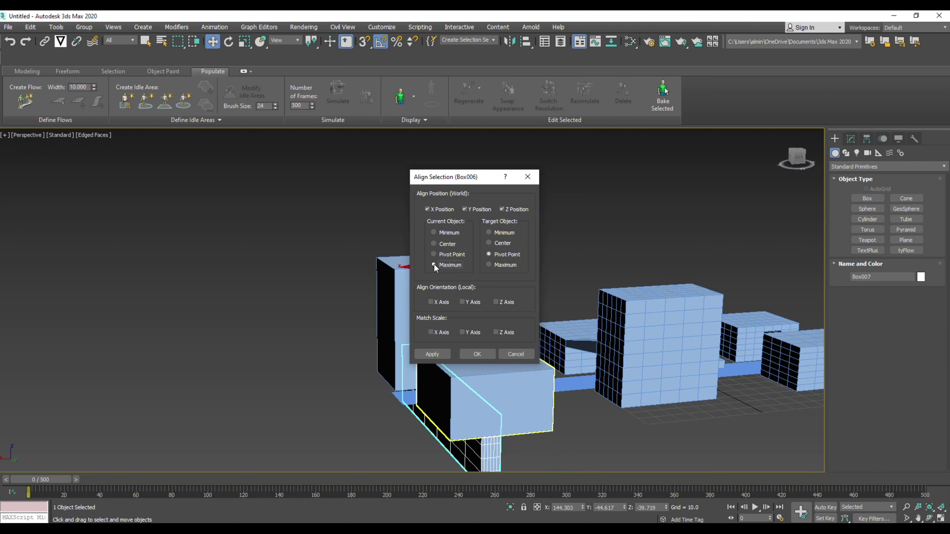
Compare the target object references, choose Minimum and apply the thin box's alignment to the low box
left_click(489, 232)
left_click(489, 243)
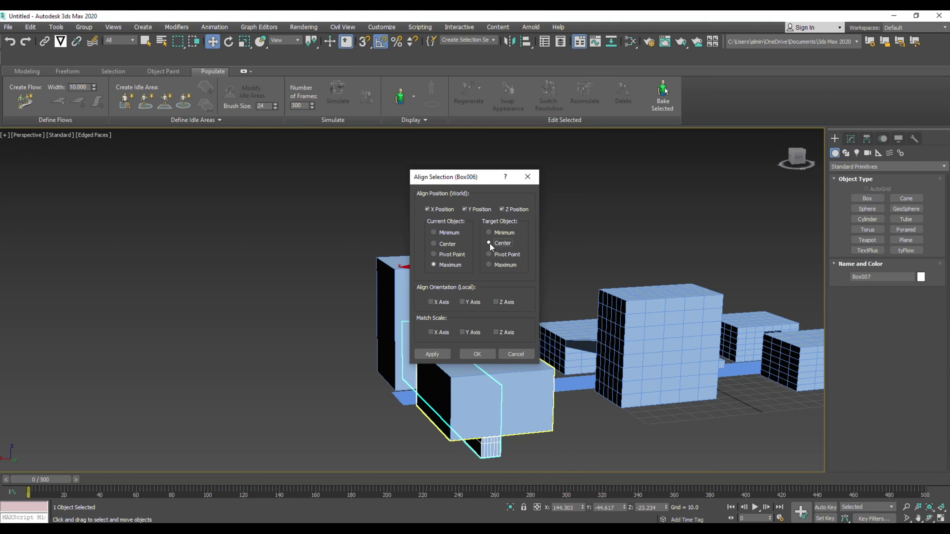
left_click(489, 255)
left_click(489, 264)
left_click(489, 242)
left_click(489, 232)
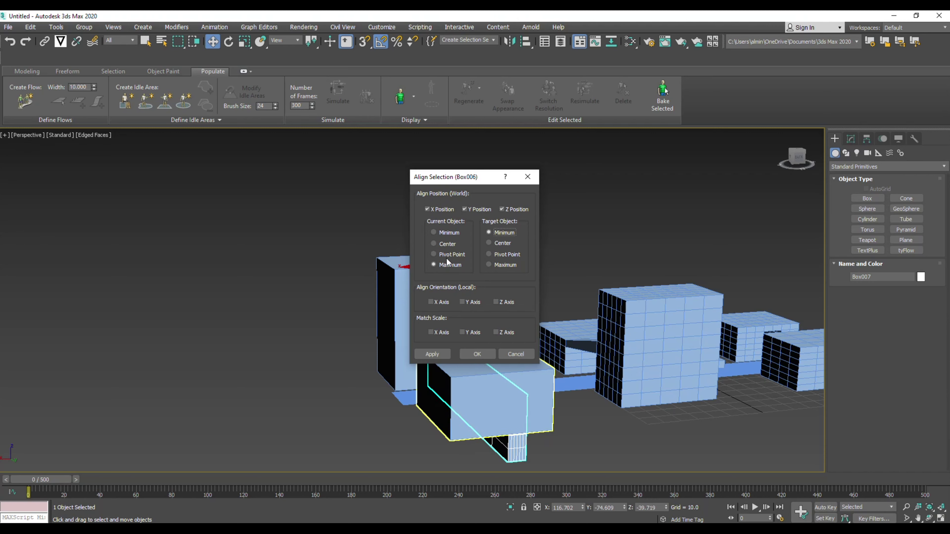
left_click(478, 355)
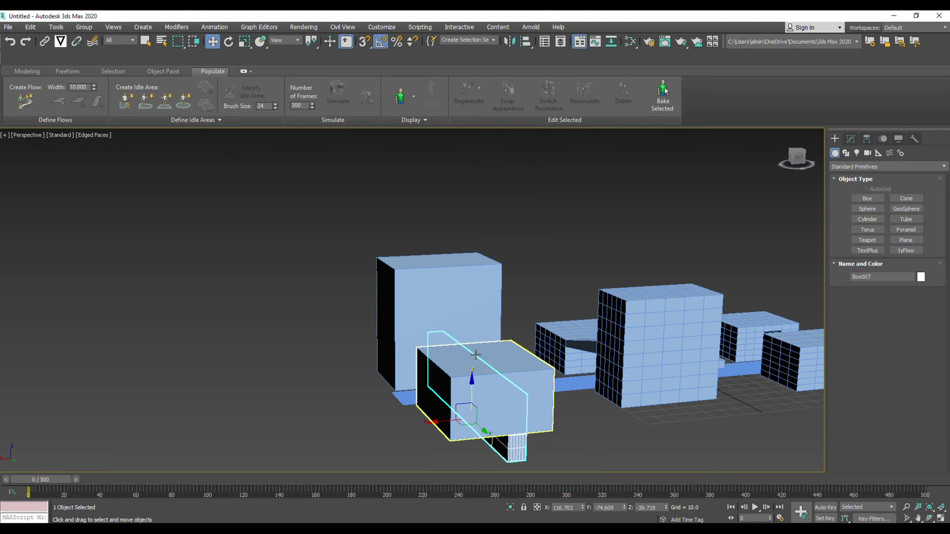
middle_click_drag(489, 374, 360, 288)
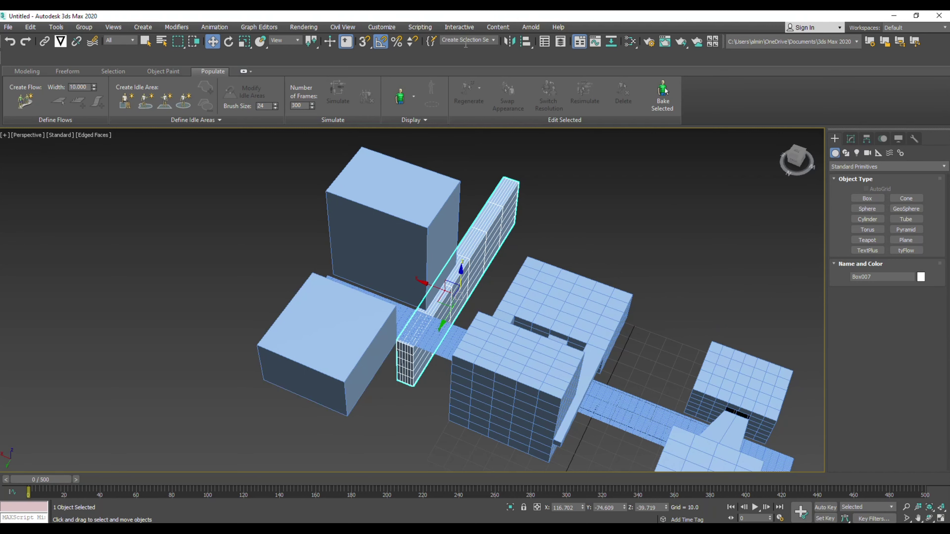
left_click(525, 41)
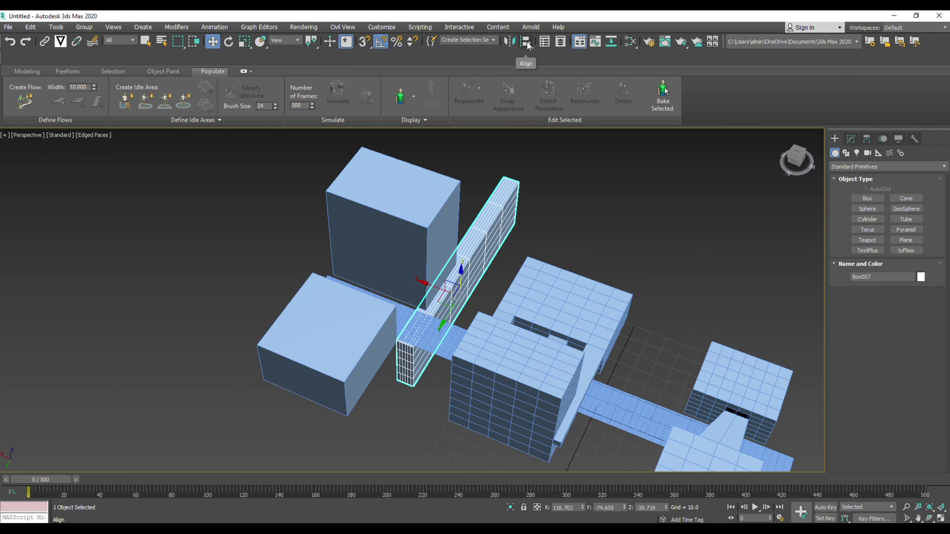
left_click(339, 316)
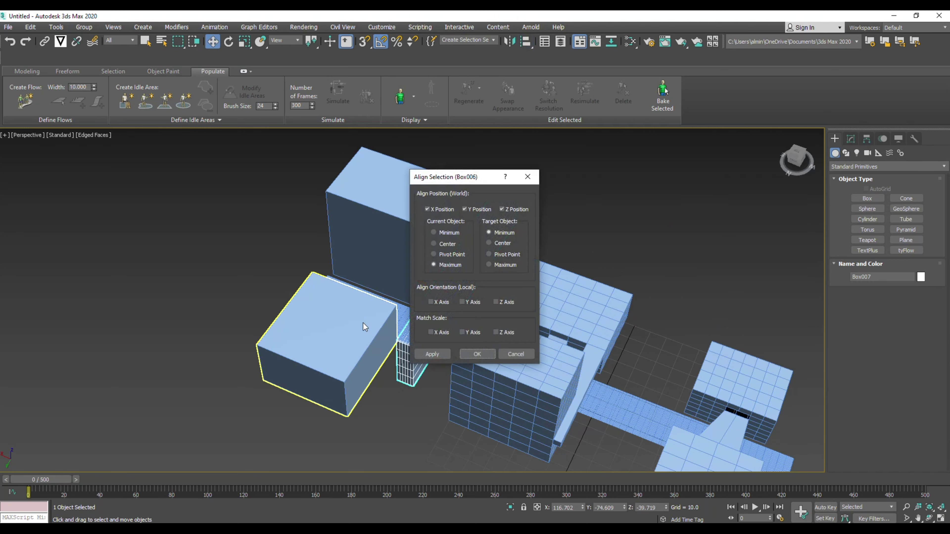
left_click(516, 354)
Align the thin box to the low unsegmented box in X, Y and Z, matching Minimum to Minimum
middle_click_drag(477, 359, 321, 279, "alt")
left_click(322, 279)
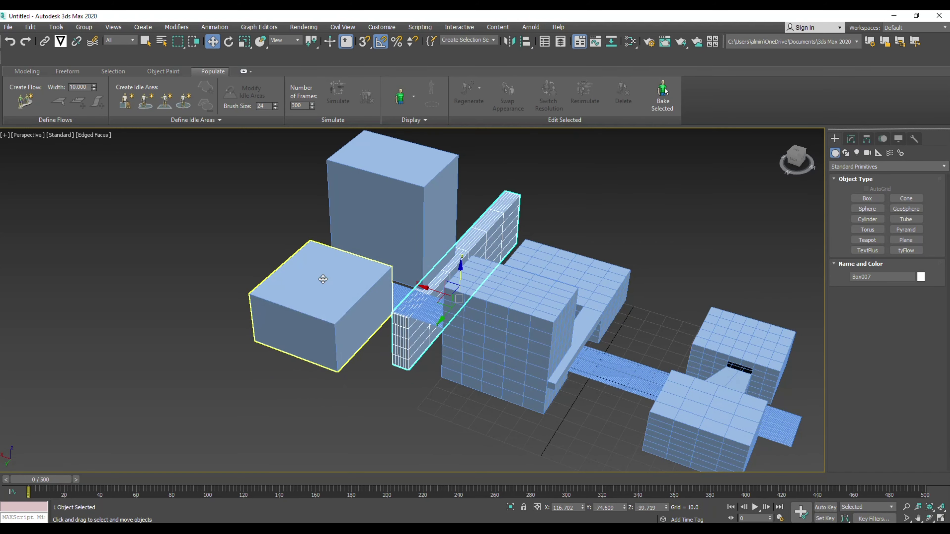
left_click(476, 209)
left_click(502, 208)
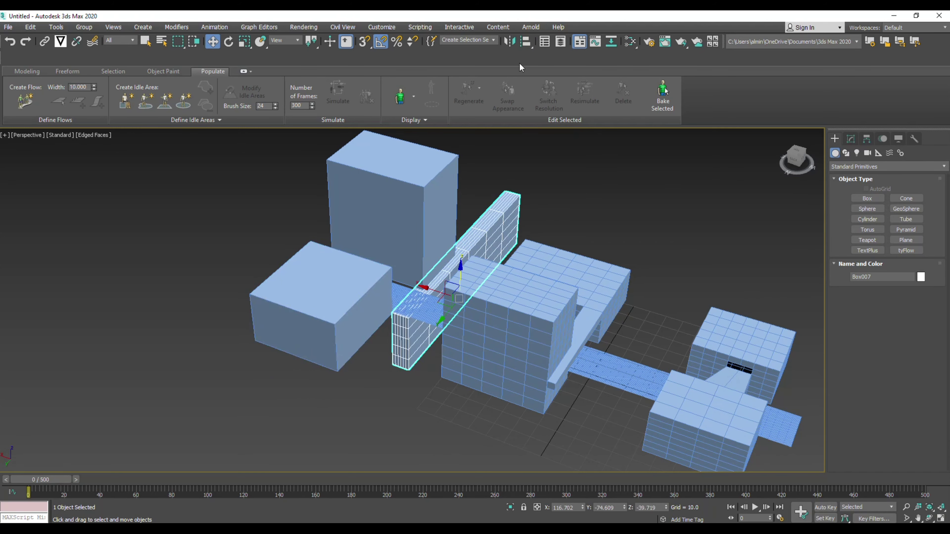
left_click(526, 42)
left_click(267, 304)
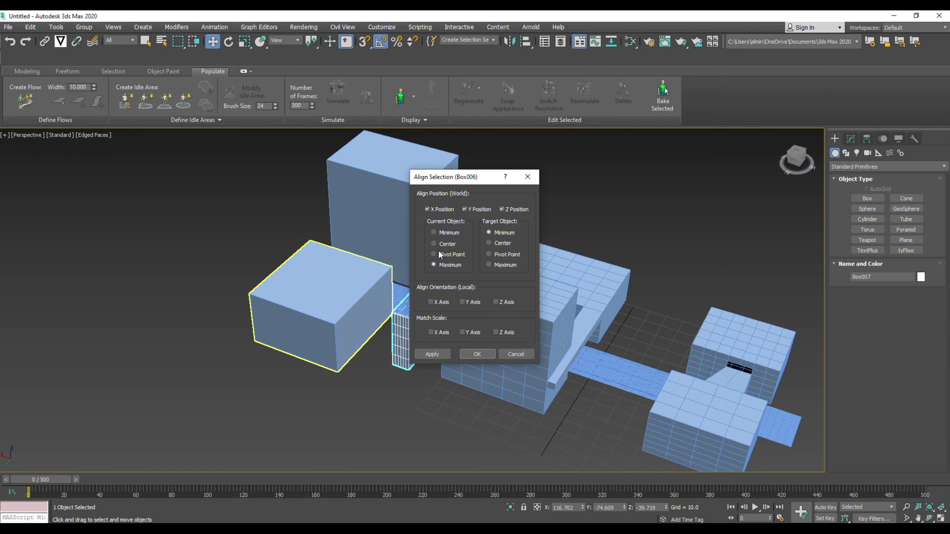
left_click(433, 232)
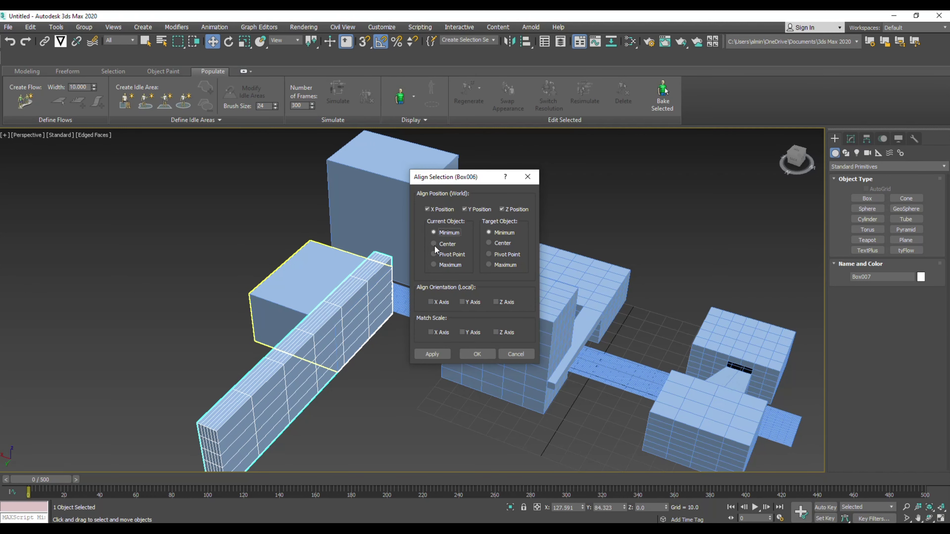
left_click(434, 244)
left_click(433, 233)
left_click(434, 265)
left_click(434, 232)
left_click(481, 355)
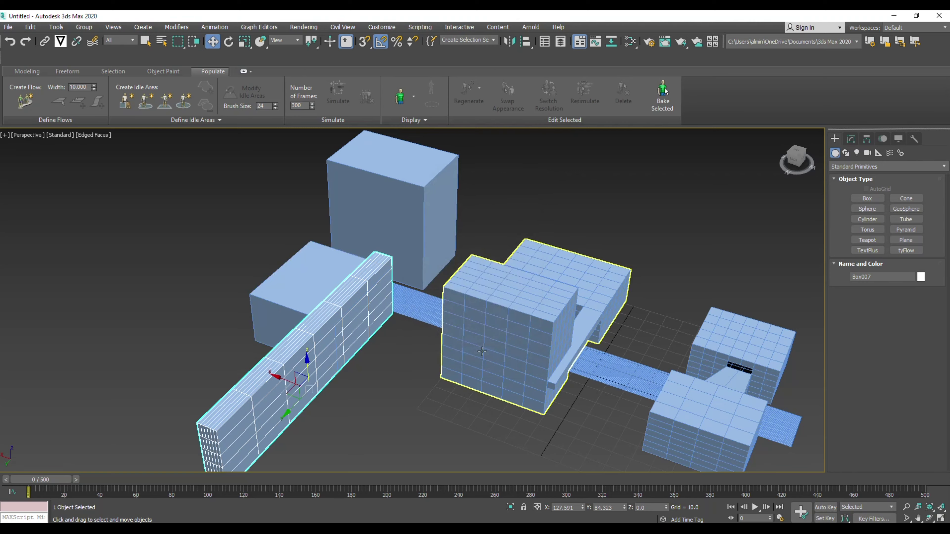
Move the thin box above the low box and through the tall one, to about X 150, Y -8, Z 35, and deselect it
middle_click_drag(481, 352, 470, 317, "alt")
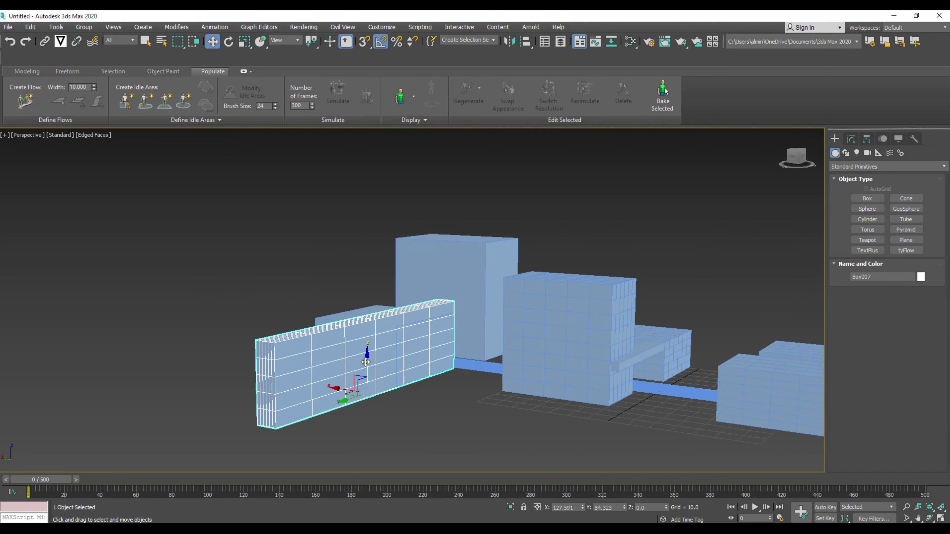
left_click_drag(366, 362, 365, 290)
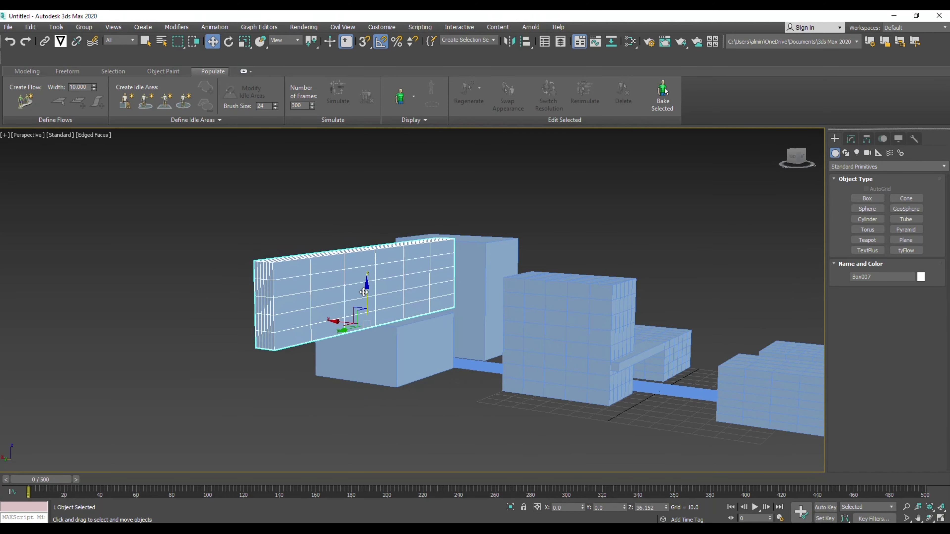
middle_click_drag(364, 291, 334, 338, "alt")
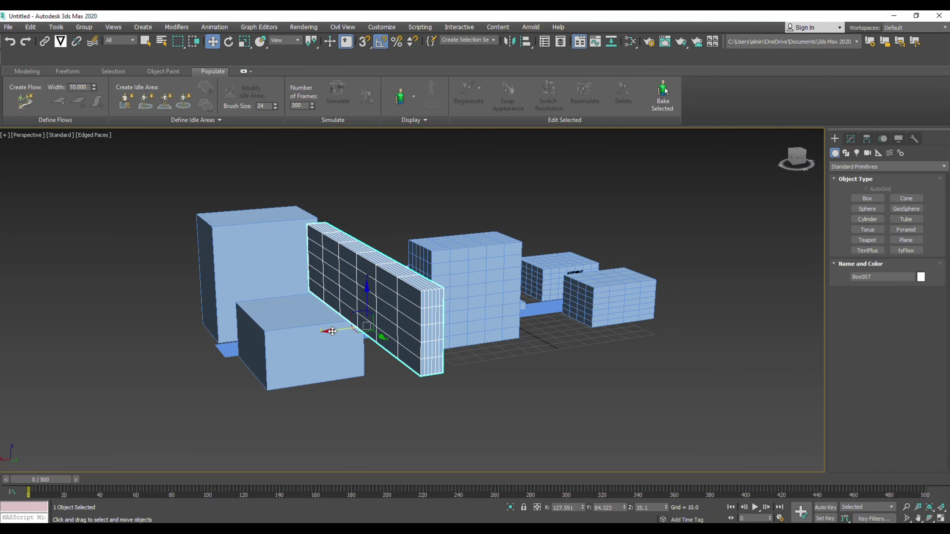
left_click_drag(329, 331, 290, 337)
middle_click_drag(290, 336, 424, 325, "alt")
left_click_drag(424, 325, 244, 328)
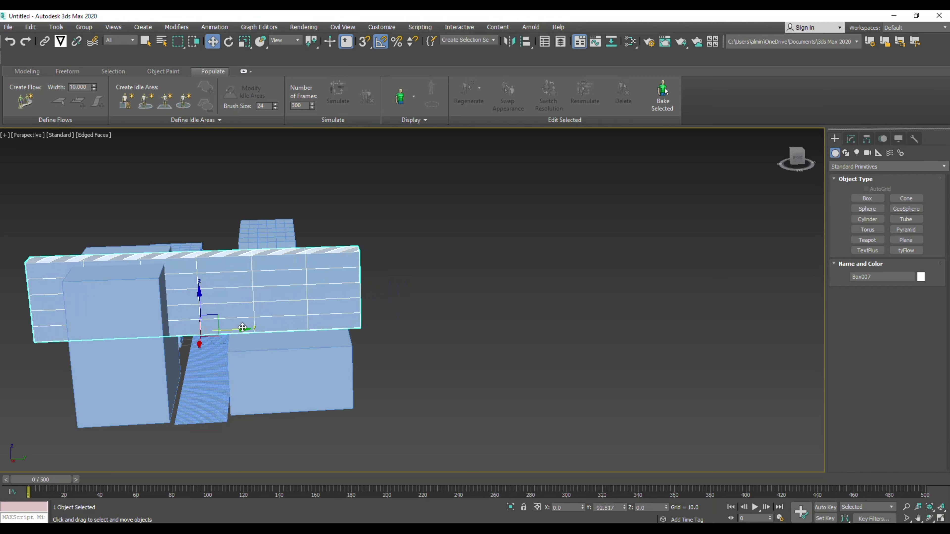
middle_click_drag(303, 329, 486, 281, "alt")
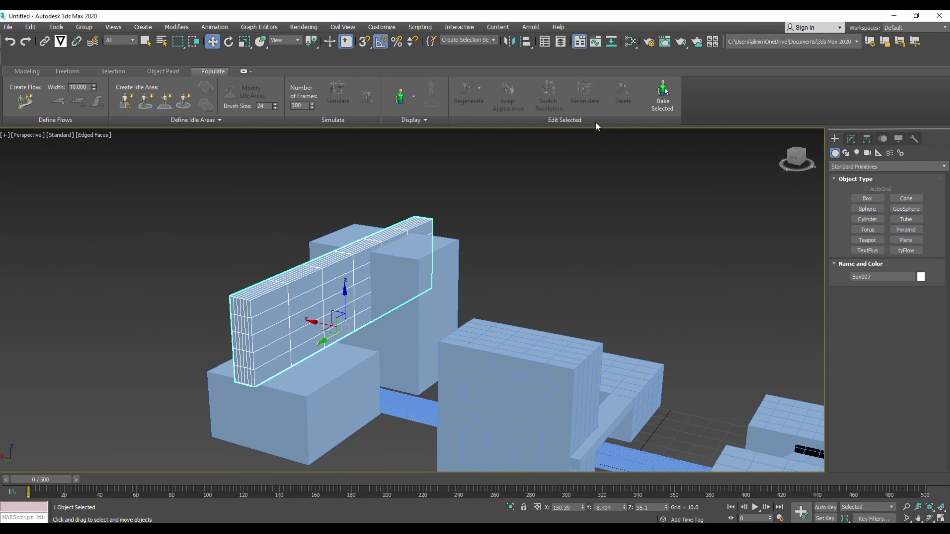
left_click(617, 165)
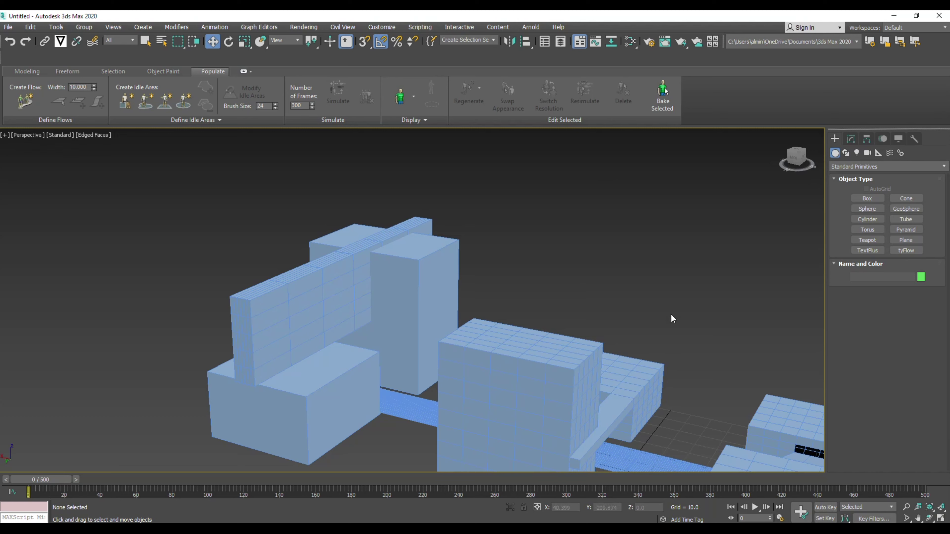
Make the tall unsegmented box a Boolean compound object and set its operation to Subtract
left_click(882, 166)
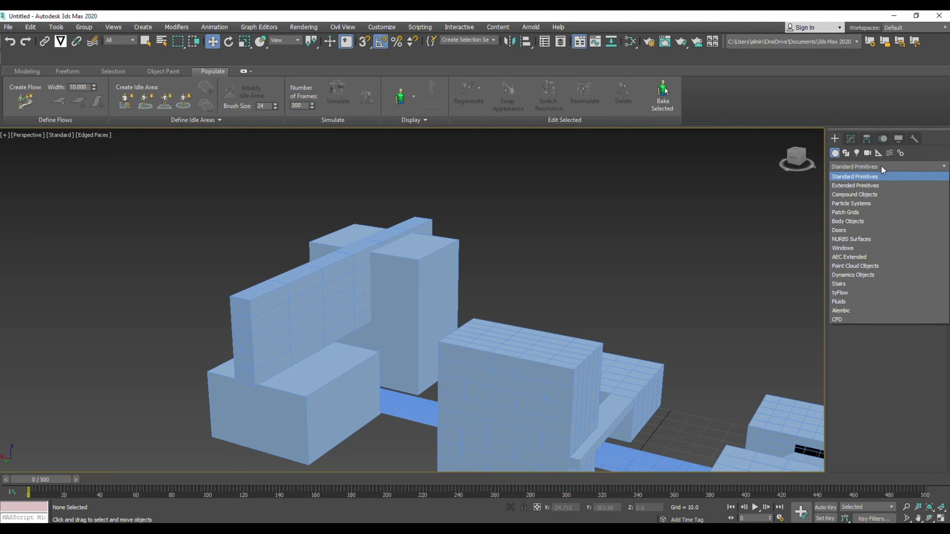
left_click(882, 195)
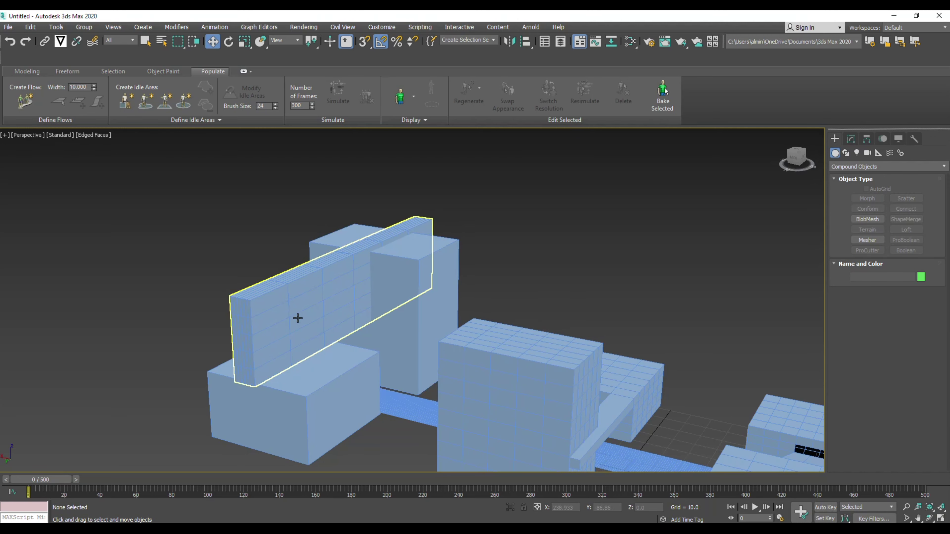
left_click(448, 250)
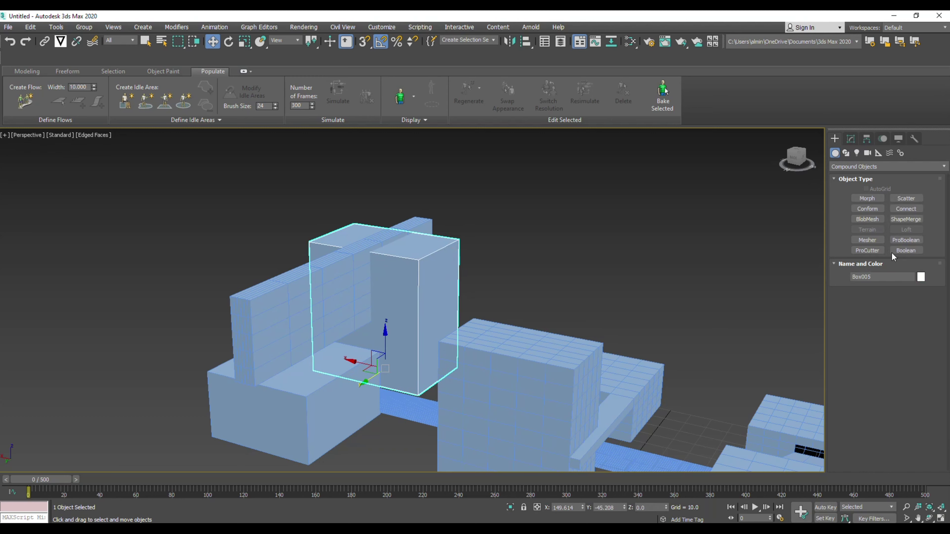
left_click(902, 251)
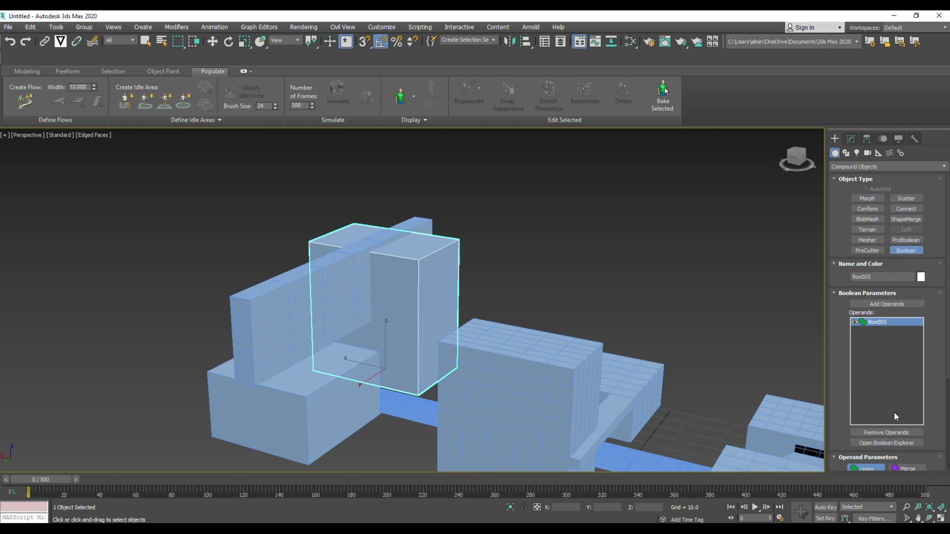
scroll(816, 392, "down", 8)
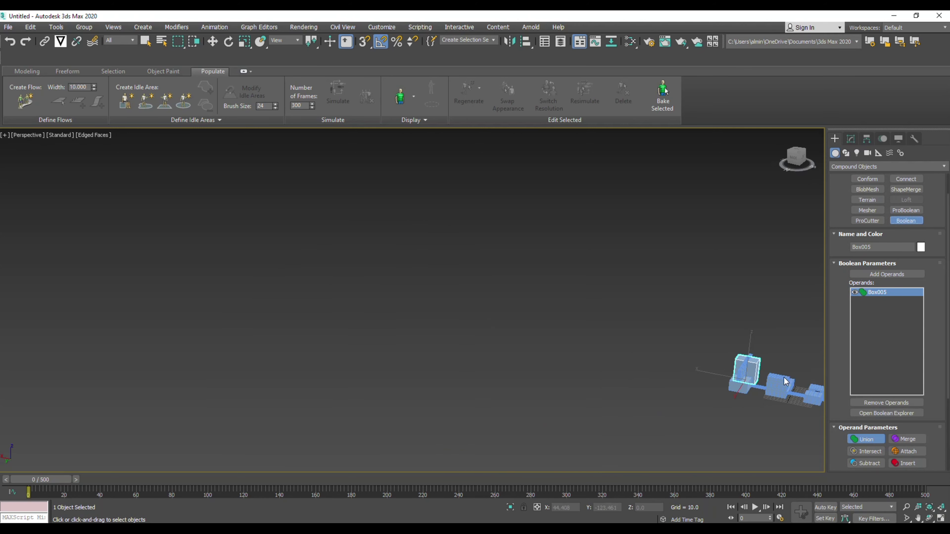
middle_click_drag(784, 381, 547, 318)
scroll(911, 393, "down", 5)
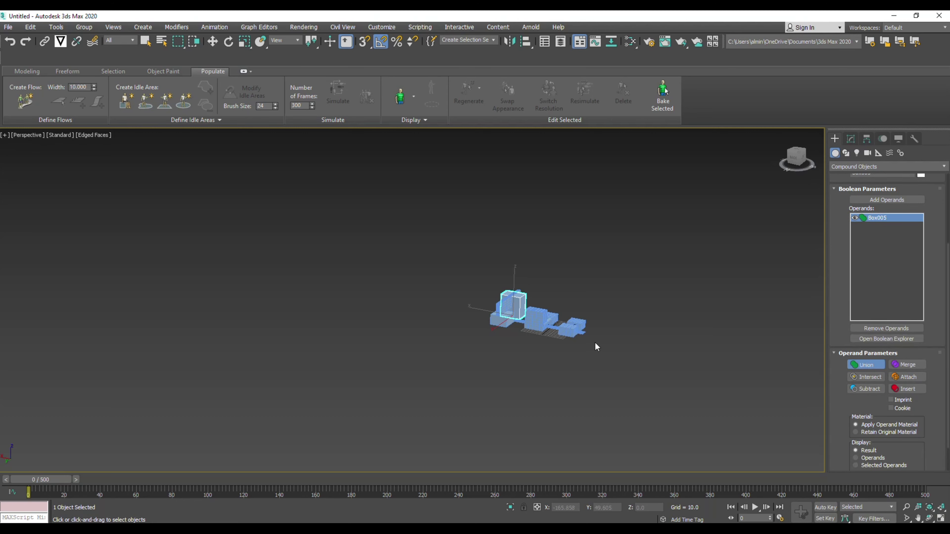
scroll(608, 343, "up", 4)
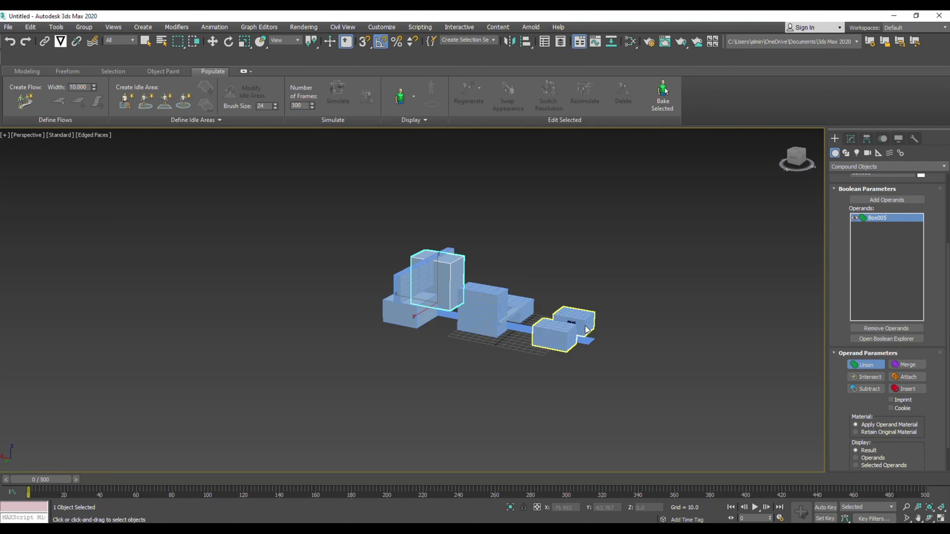
middle_click_drag(610, 339, 545, 349)
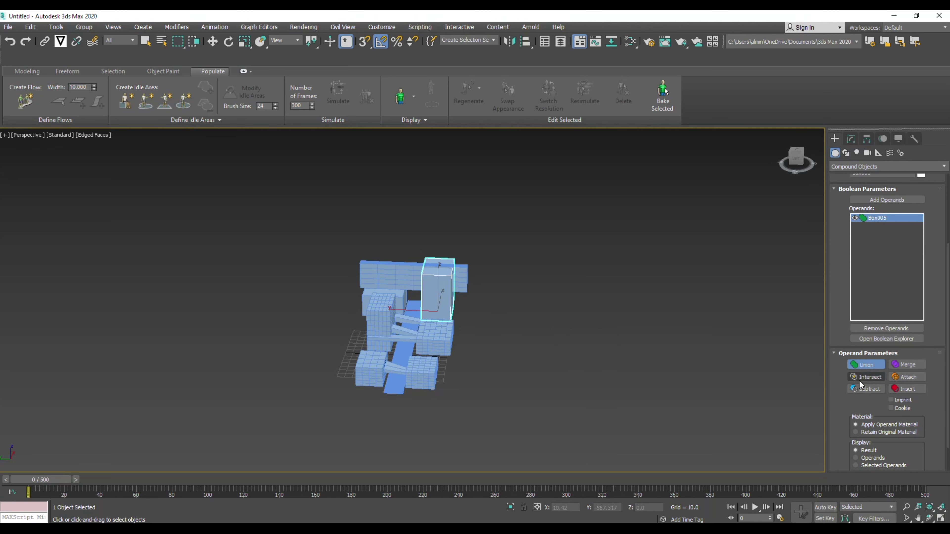
left_click(867, 391)
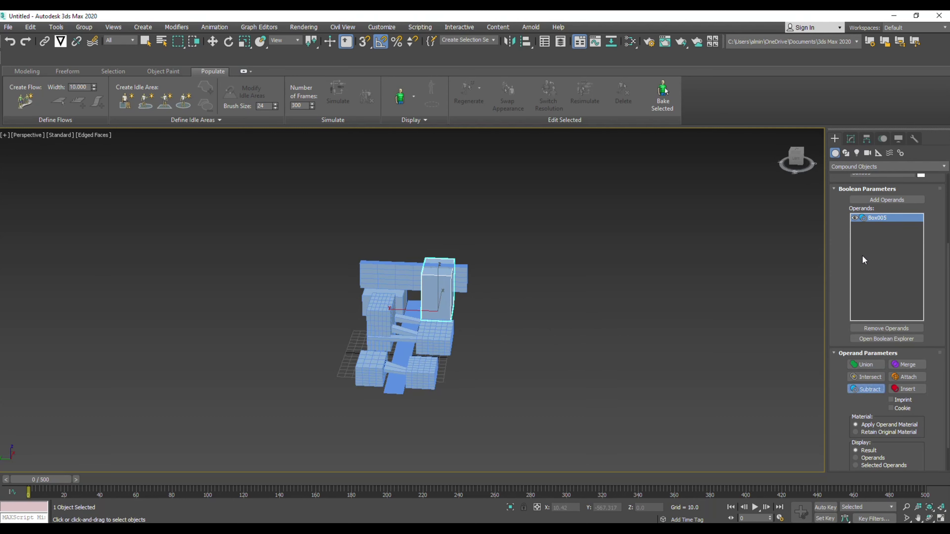
Add the thin box as a Boolean operand to cut a slot through the upper part of the tall box
left_click(891, 201)
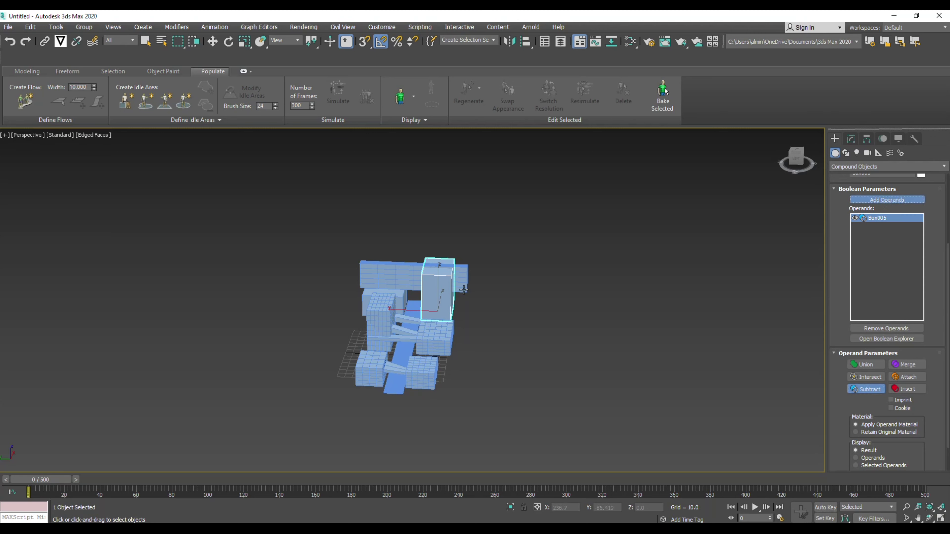
scroll(426, 291, "up", 4)
middle_click_drag(426, 291, 512, 280, "alt")
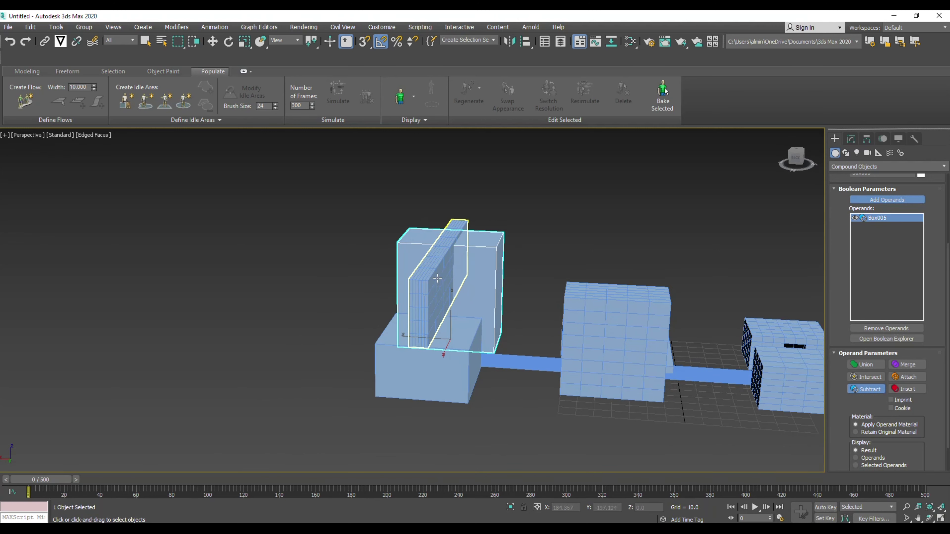
left_click(438, 278)
middle_click_drag(437, 278, 470, 276, "alt")
scroll(462, 277, "up", 5)
middle_click_drag(459, 233, 431, 249, "alt")
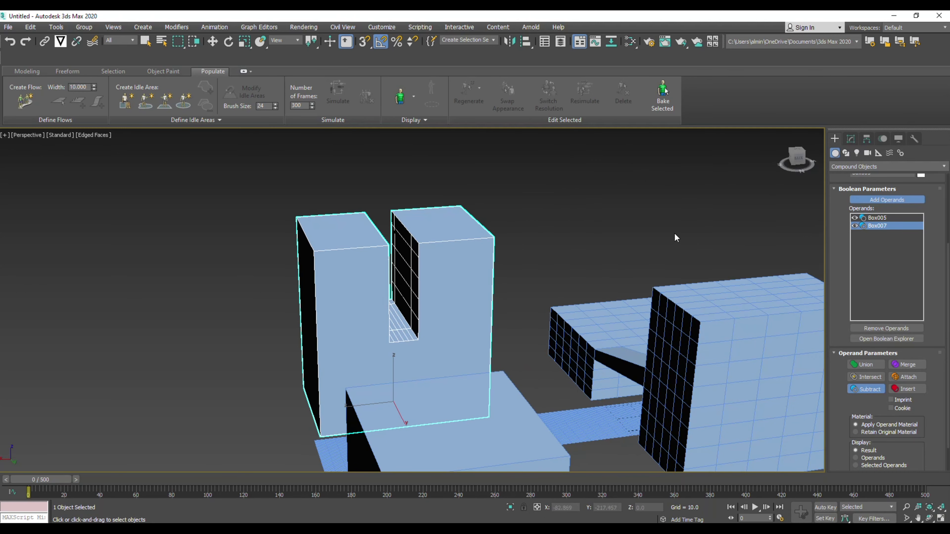
Apply a Twist modifier to the slotted tall box and set its angle to 25.5 about the Z axis
key("w")
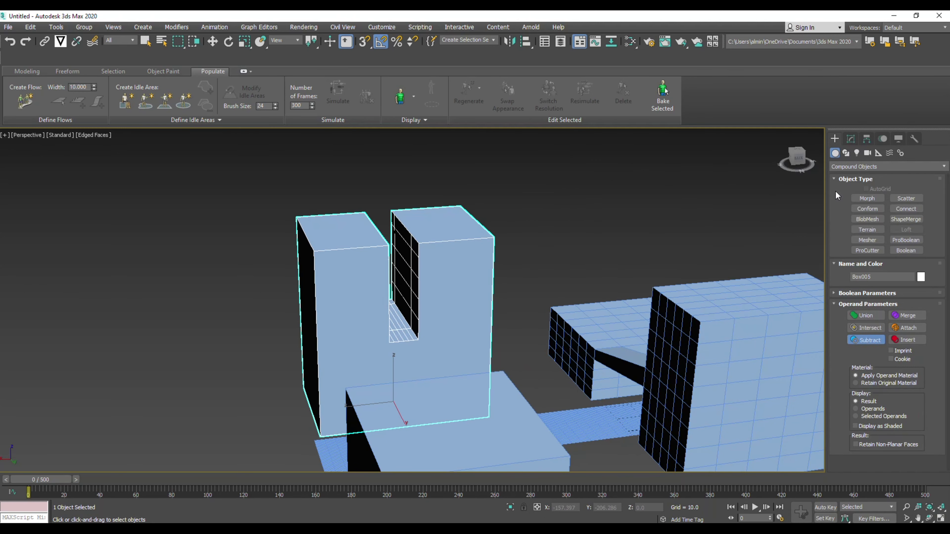
left_click(852, 141)
left_click(860, 167)
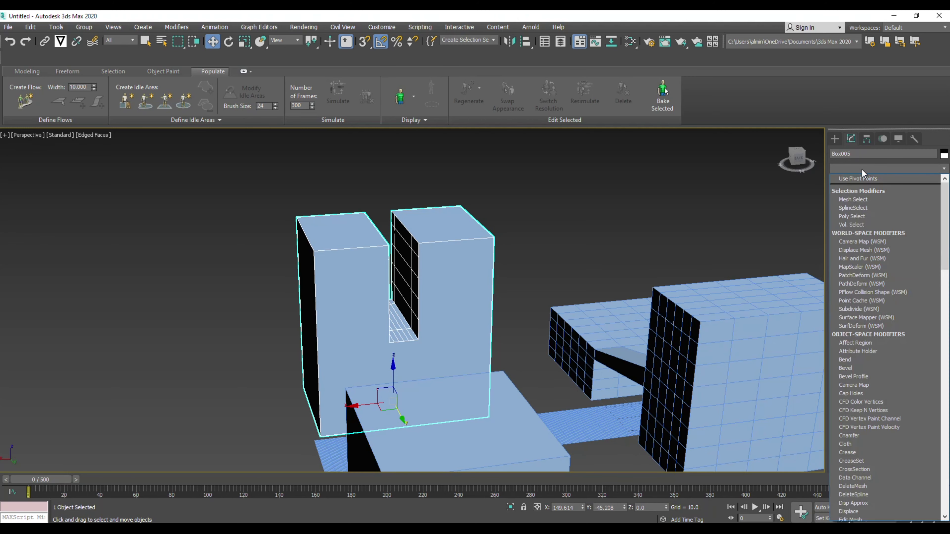
type("tw")
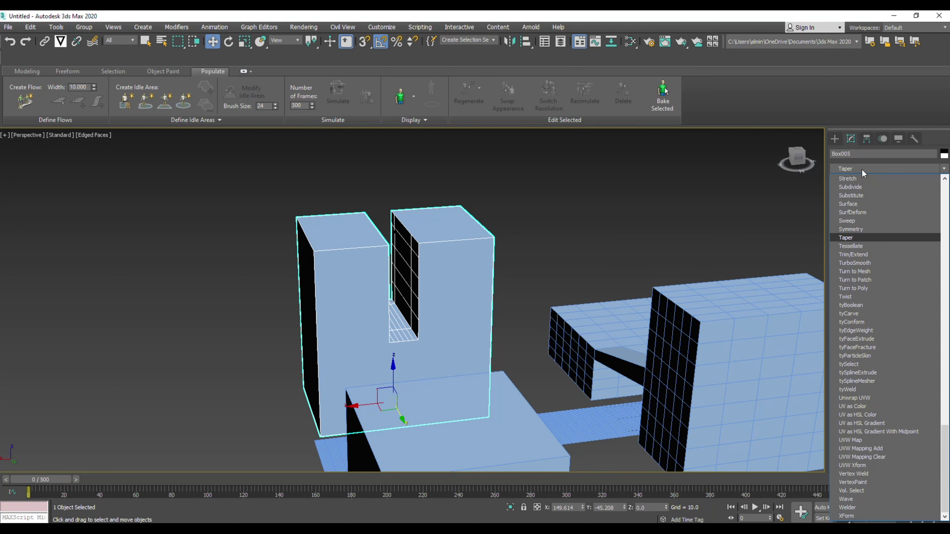
left_click(856, 297)
left_click_drag(909, 291, 907, 265)
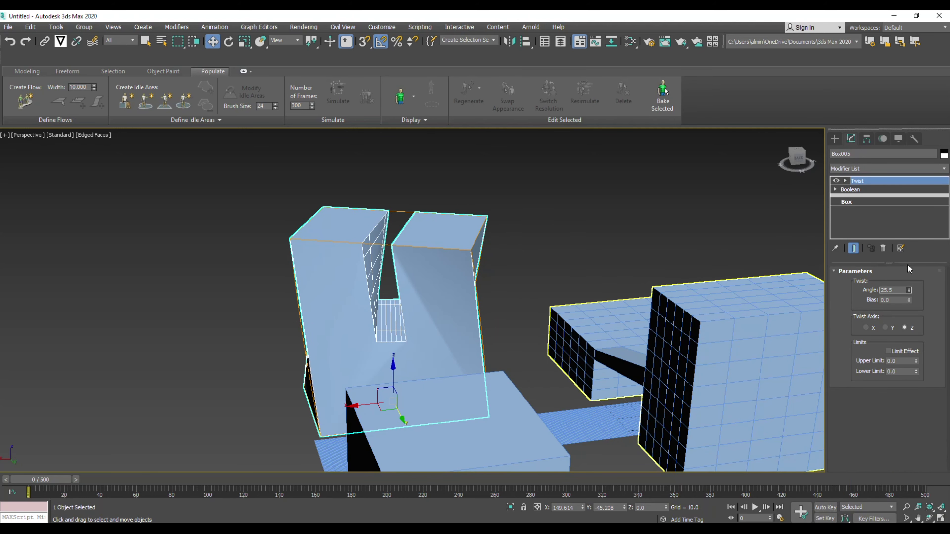
scroll(551, 267, "down", 5)
middle_click_drag(551, 267, 703, 307, "alt")
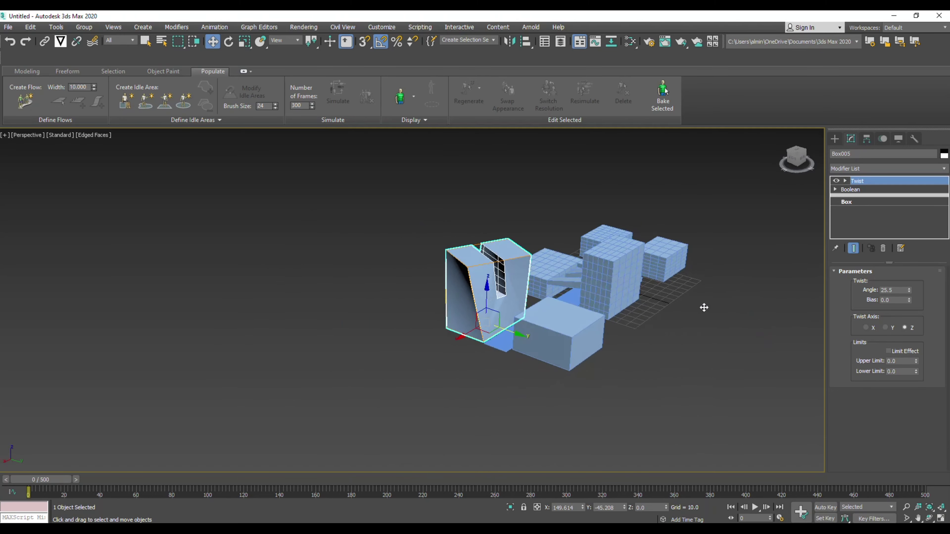
middle_click_drag(591, 311, 482, 320, "alt")
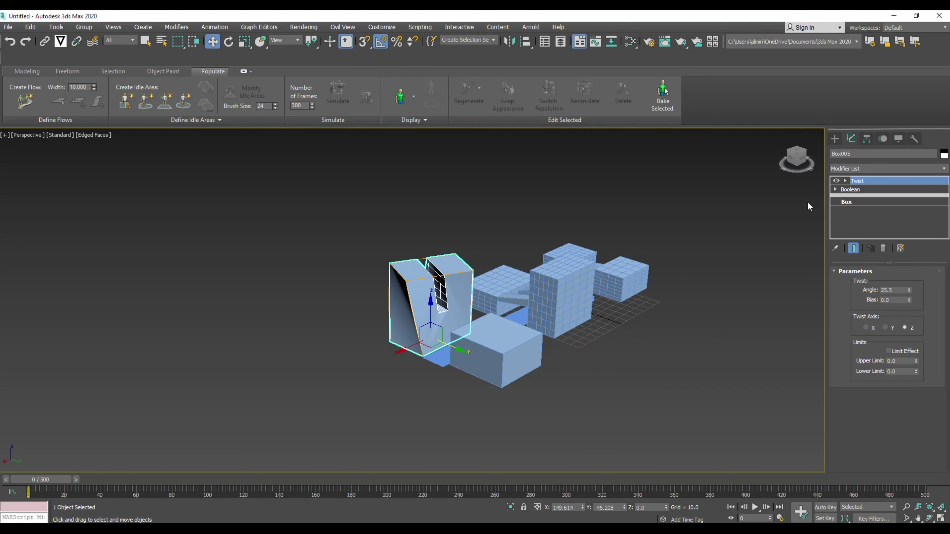
Add a Lattice modifier on top of the Twist on the slotted tall box
left_click(864, 169)
left_click(863, 169)
left_click(863, 168)
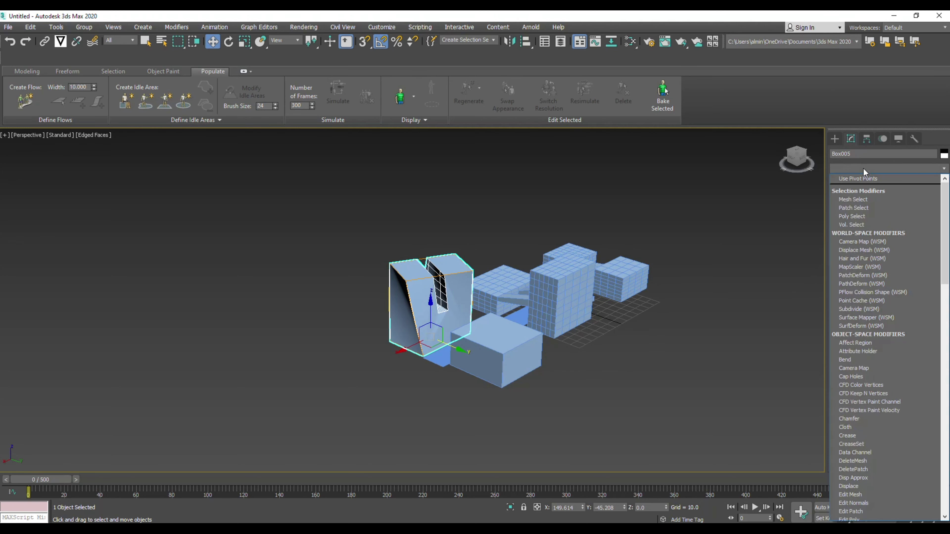
key("l")
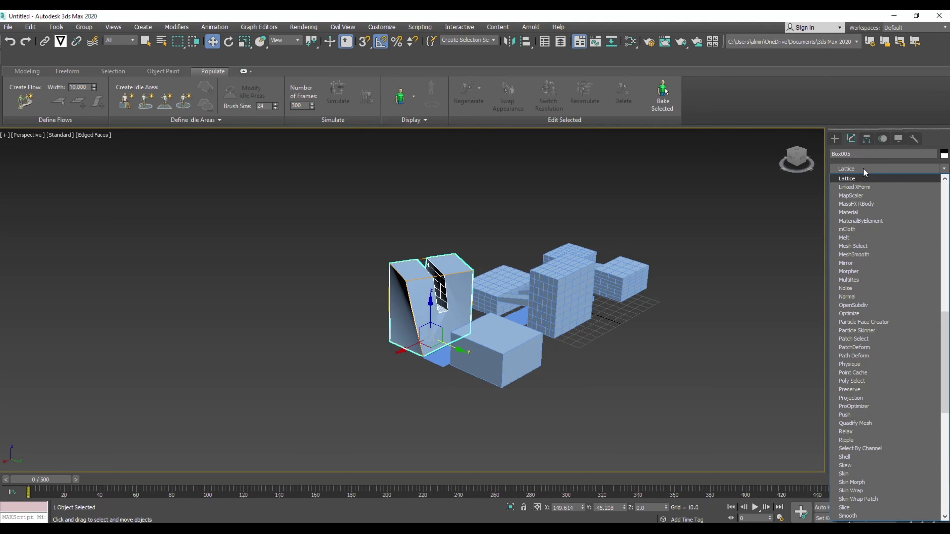
left_click(860, 179)
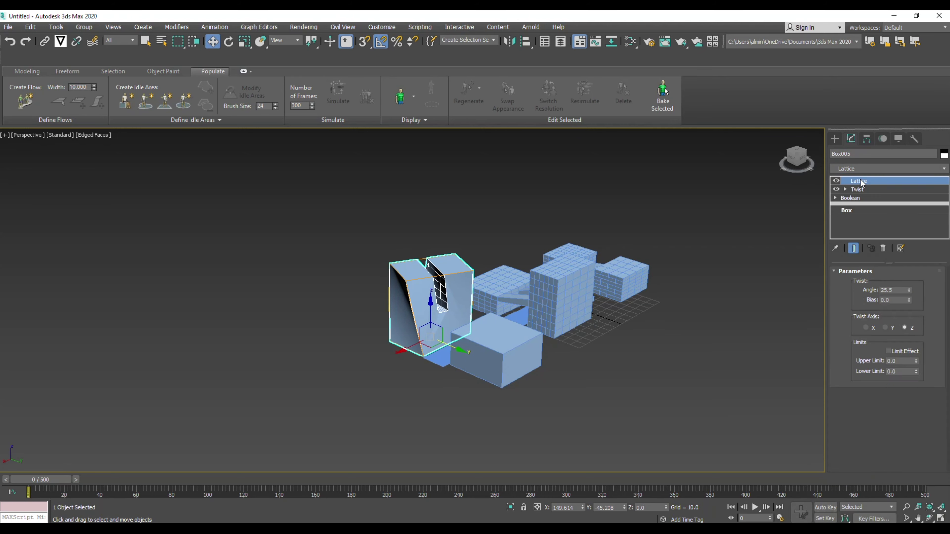
scroll(446, 281, "up", 5)
middle_click_drag(446, 281, 448, 281)
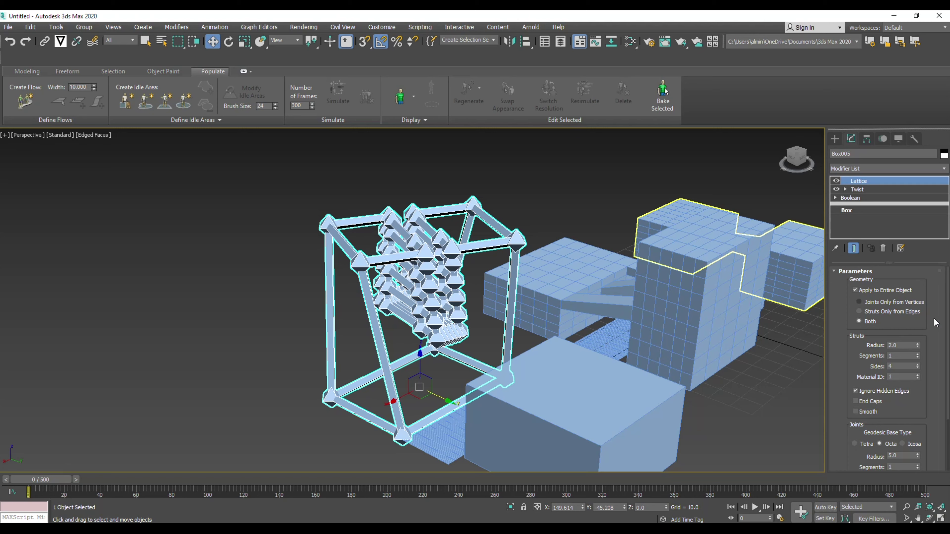
Set the lattice struts to a radius of 4.0 with 9 segments and 3 sides
mouse_move(918, 348)
left_mouse_down()
mouse_move(919, 329)
mouse_move(918, 345)
left_mouse_up()
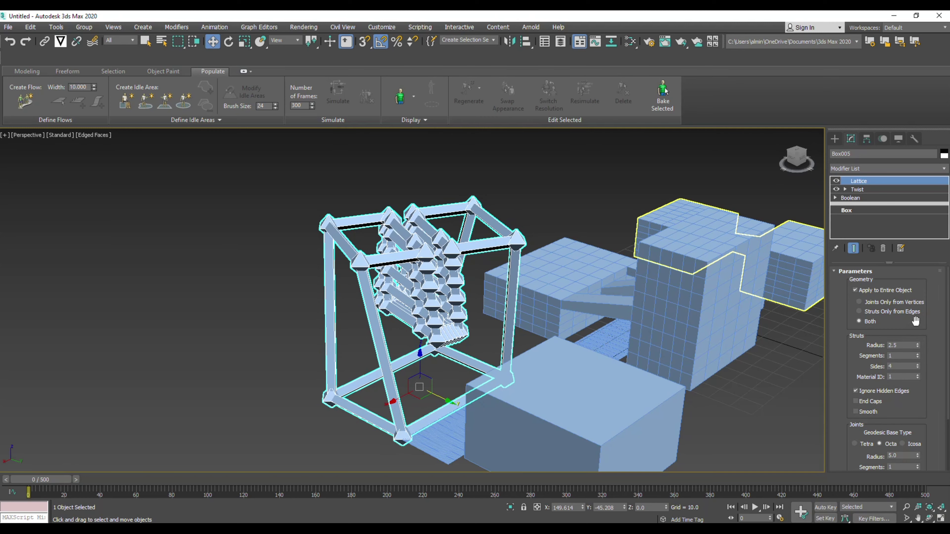
scroll(407, 286, "down", 3)
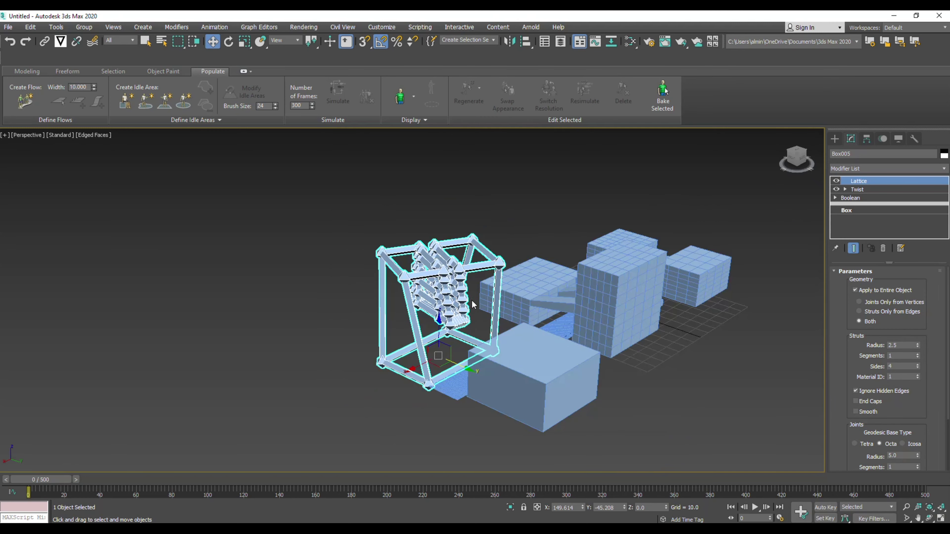
middle_click_drag(486, 288, 402, 316, "alt")
middle_click_drag(471, 313, 371, 298)
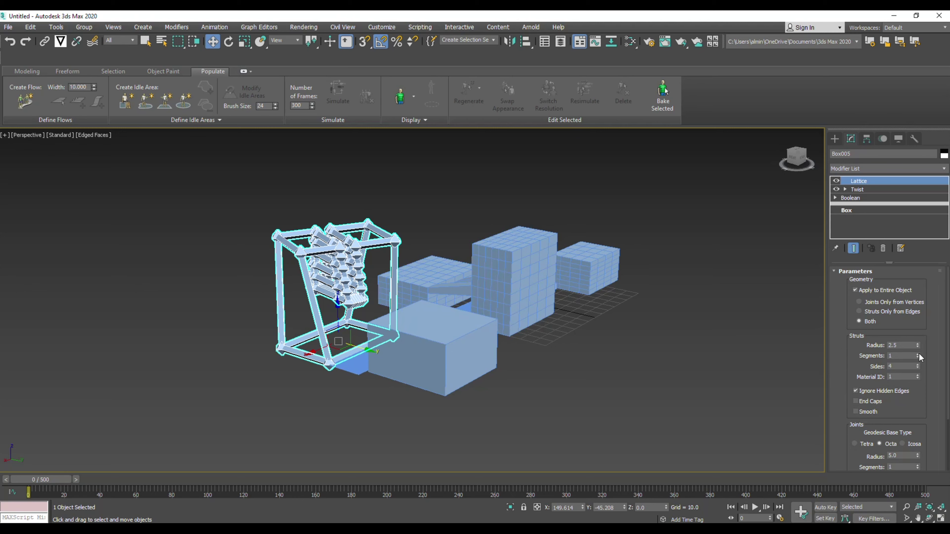
left_click_drag(918, 355, 918, 368)
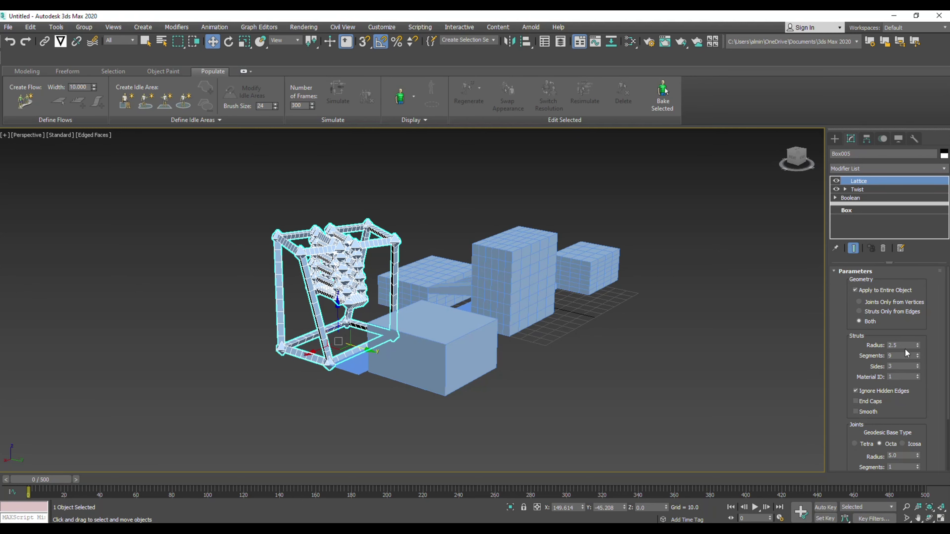
left_click_drag(917, 346, 918, 346)
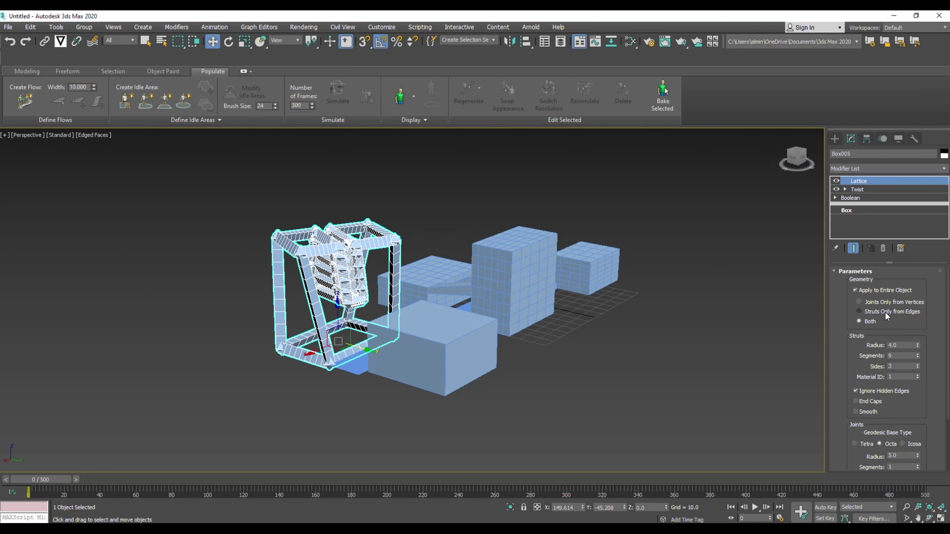
Try the lattice's joints-only and combined geometry options, and settle on Struts Only from Edges
left_click(860, 301)
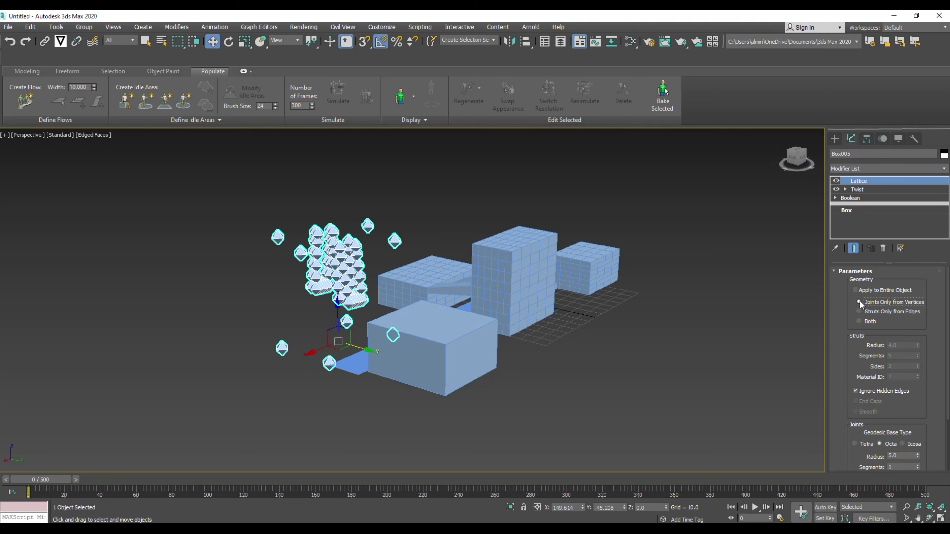
left_click(860, 311)
left_click(859, 321)
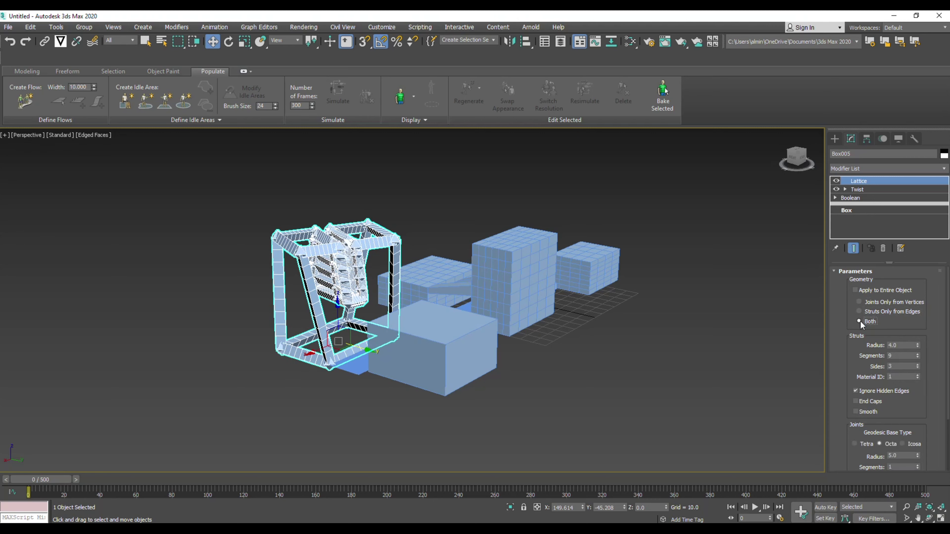
left_click(859, 311)
scroll(897, 420, "down", 2)
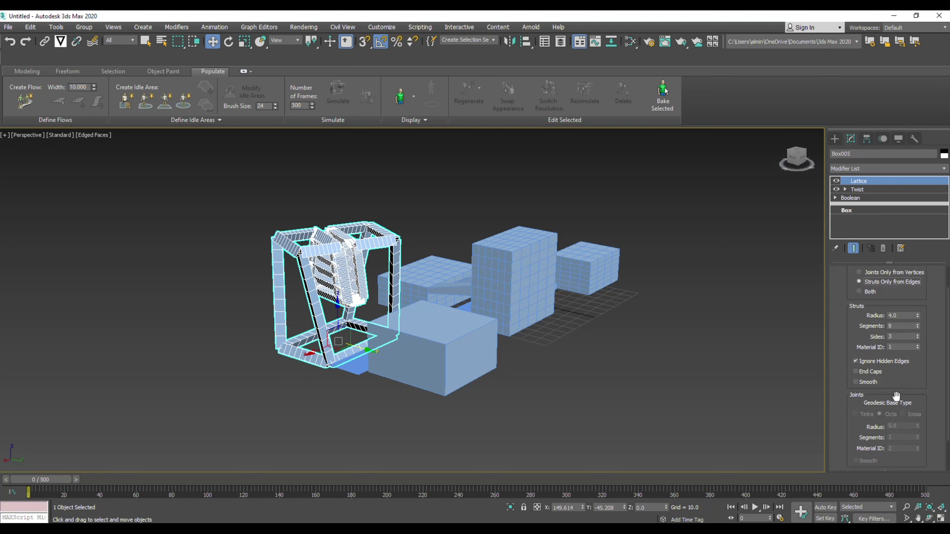
scroll(898, 420, "down", 1)
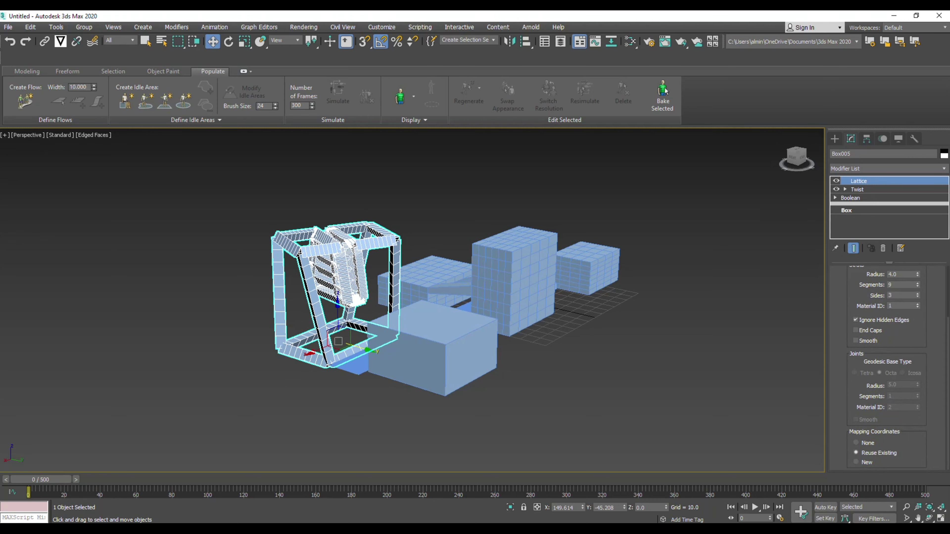
scroll(476, 368, "down", 3)
mouse_move(422, 369)
middle_mouse_down("alt")
mouse_move(362, 371)
mouse_move(442, 369)
mouse_move(408, 370)
middle_mouse_up("alt")
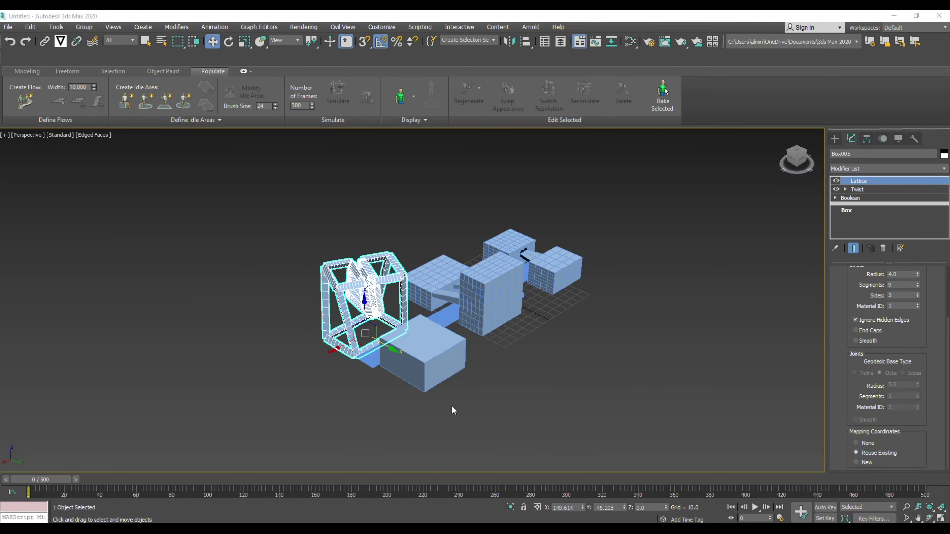
middle_click_drag(453, 411, 418, 407, "alt")
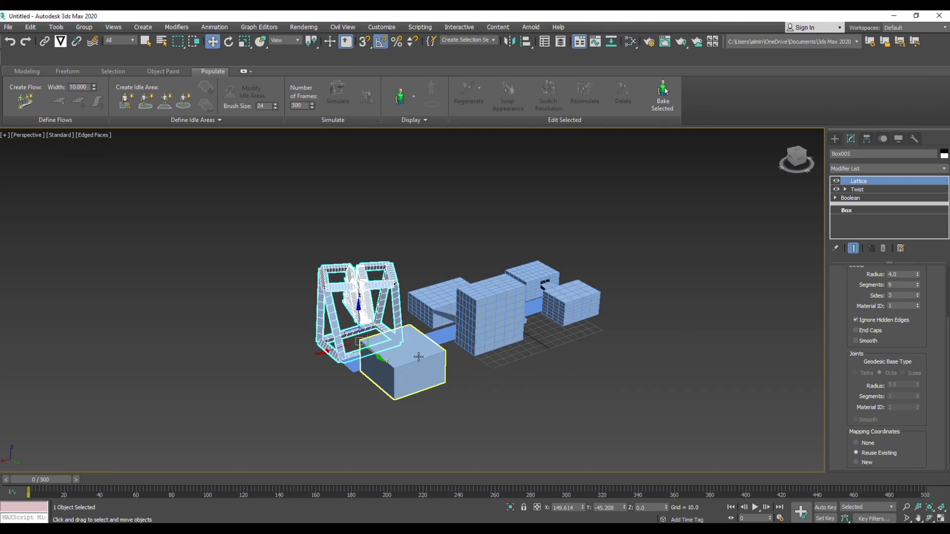
Select the low unsegmented box beside the lattice tower and add an Edit Poly modifier to it
scroll(414, 359, "up", 2)
middle_click_drag(414, 359, 426, 301, "alt")
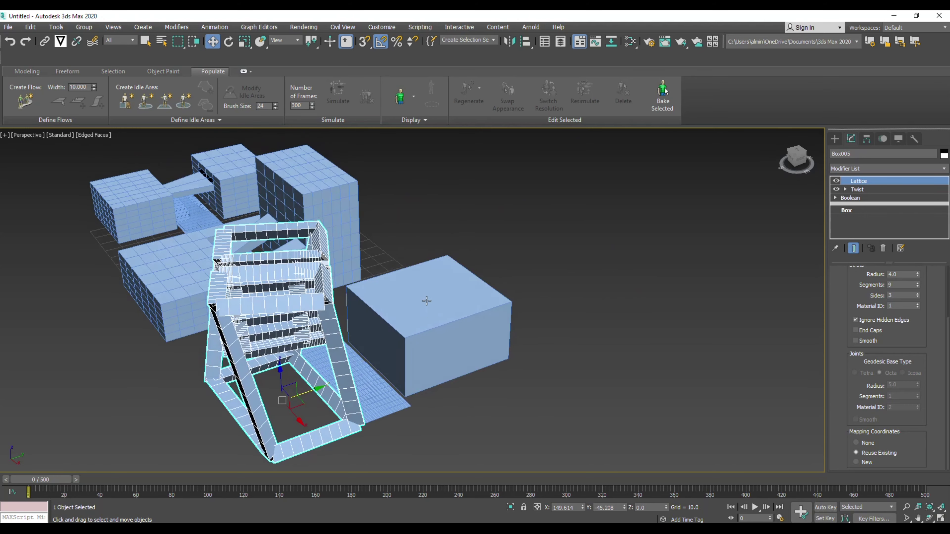
left_click(573, 333)
left_click(447, 298)
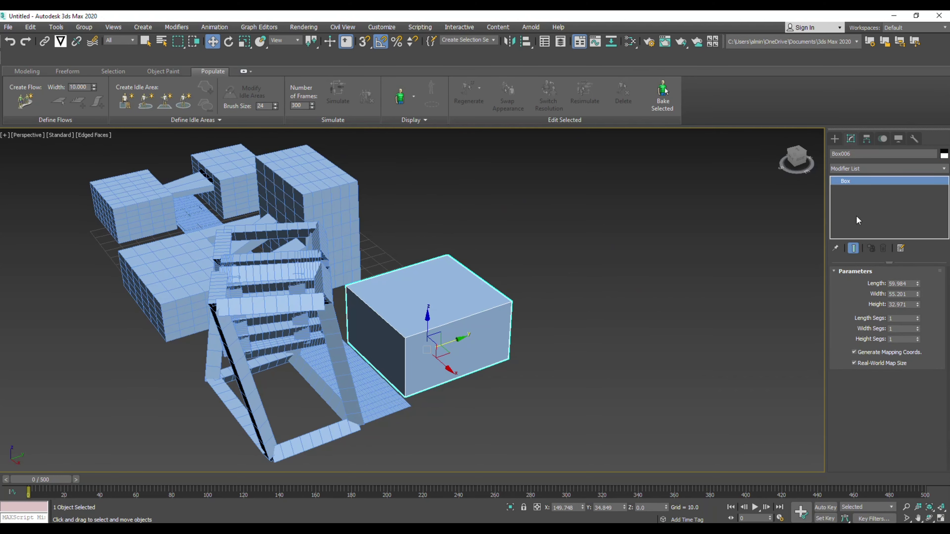
left_click(858, 169)
key("e")
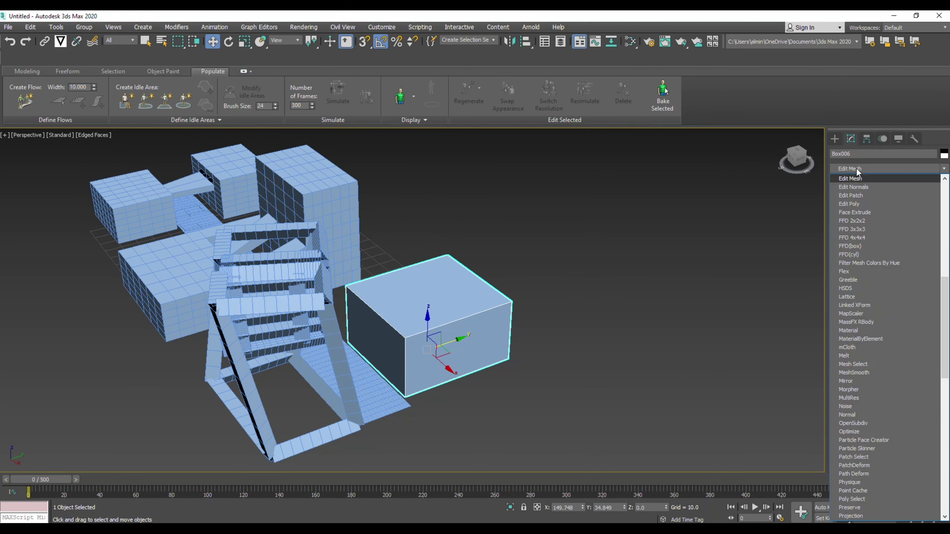
left_click(867, 203)
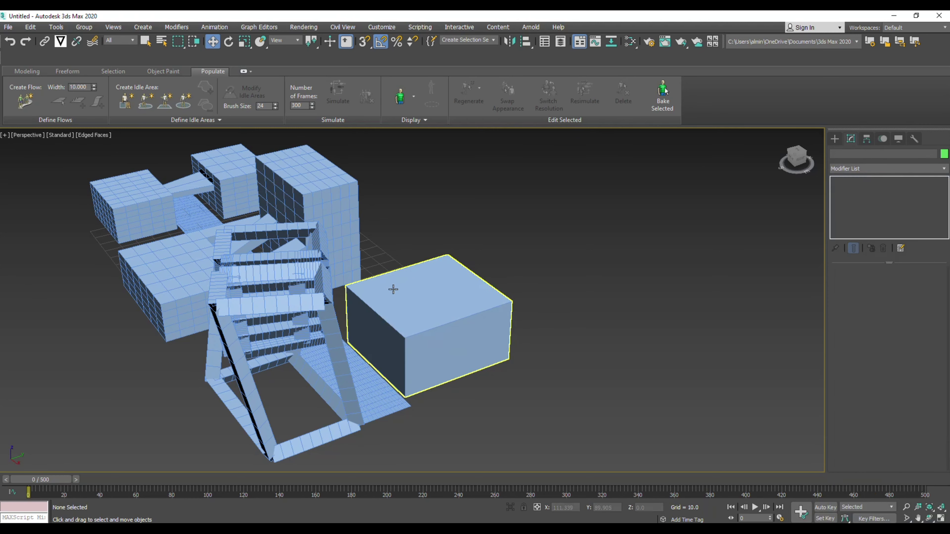
Select the low box's top polygon in Edit Poly and apply a Greeble modifier to that face
left_click(409, 297)
left_click(845, 181)
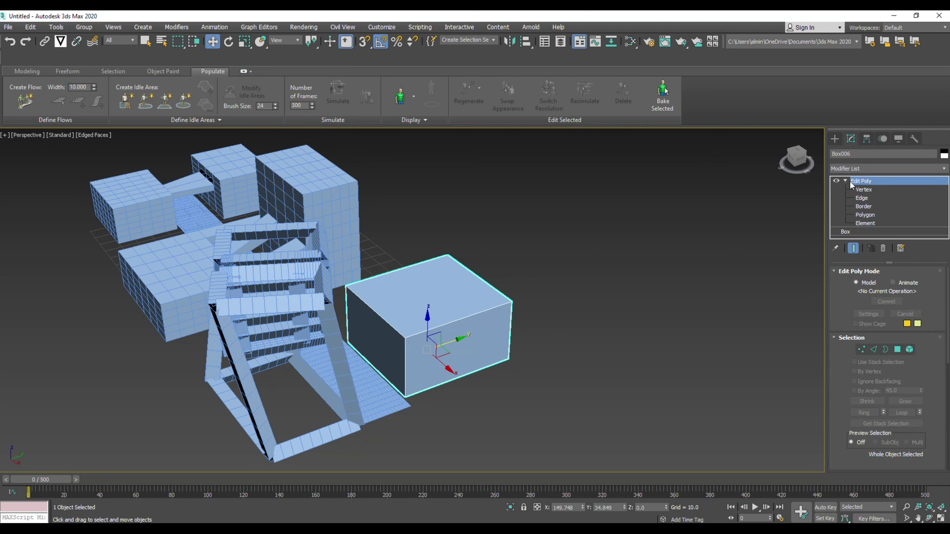
left_click(865, 215)
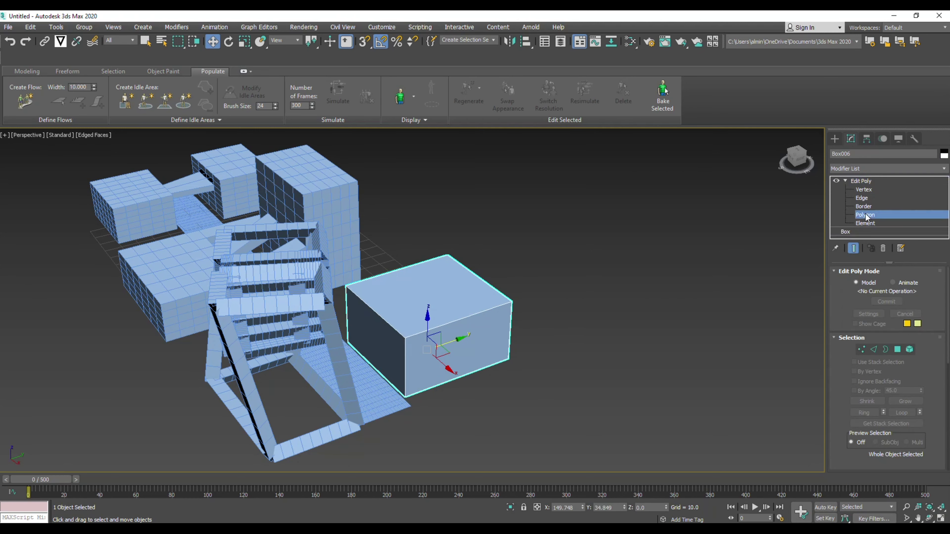
left_click(440, 300)
left_click(872, 168)
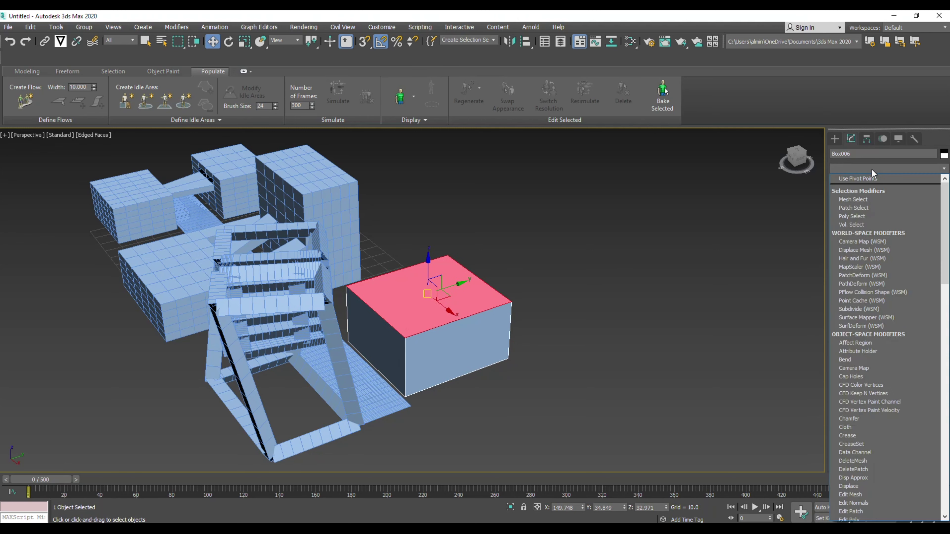
scroll(871, 170, "down", 1)
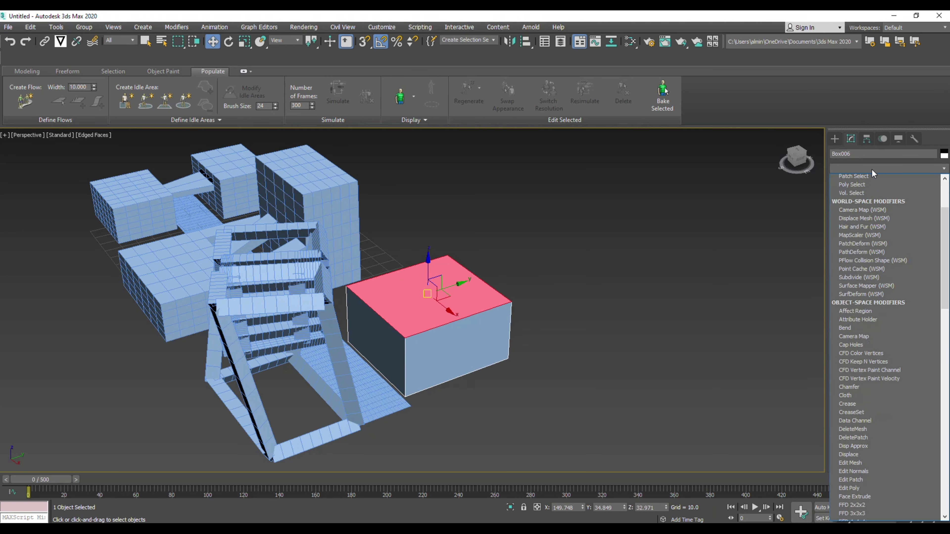
key("g")
left_click(866, 180)
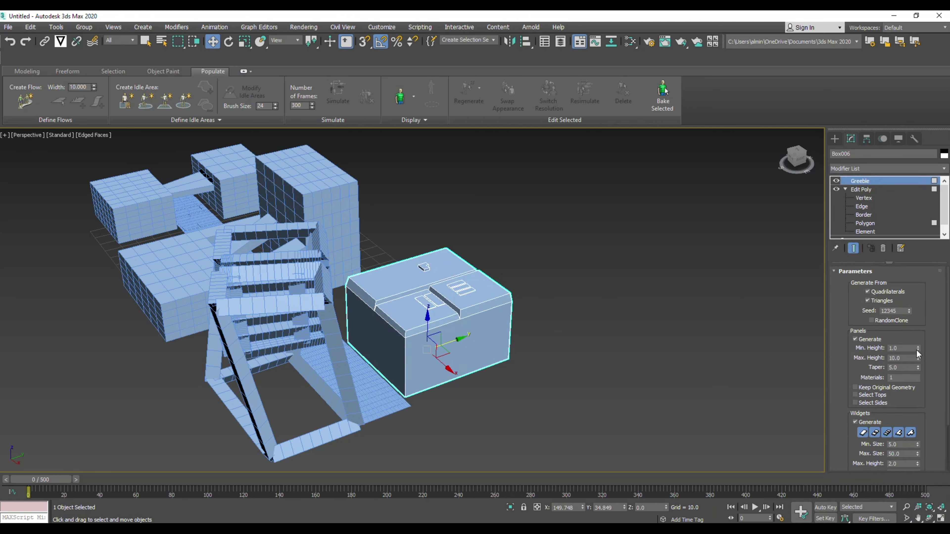
Set the Greeble panels to minimum height 12.9 and maximum height 8.5, and the widgets to maximum size 58.5 and maximum height 34.7
mouse_move(917, 350)
left_mouse_down()
mouse_move(916, 331)
mouse_move(916, 368)
left_mouse_up()
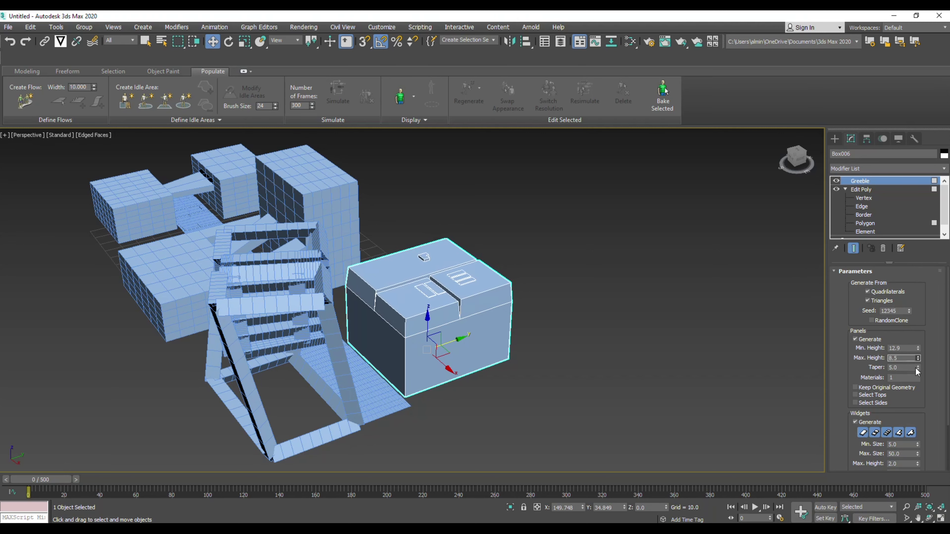
scroll(907, 391, "down", 3)
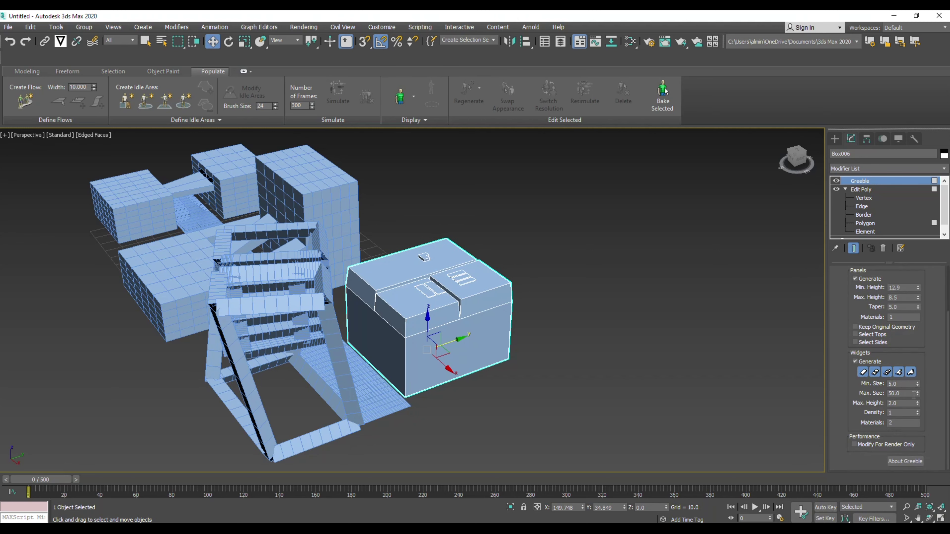
left_click_drag(917, 394, 915, 245)
scroll(545, 284, "down", 3)
middle_click_drag(545, 283, 527, 300, "alt")
scroll(466, 275, "up", 8)
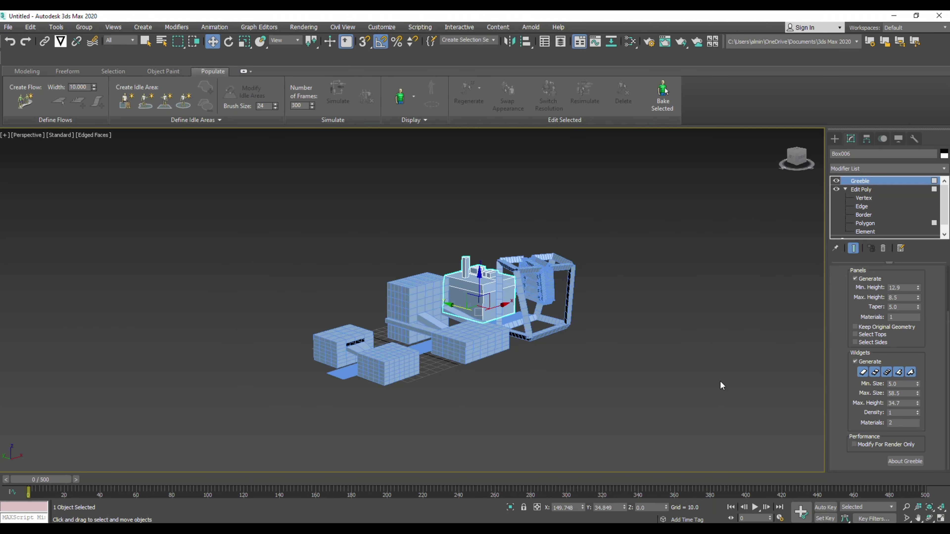